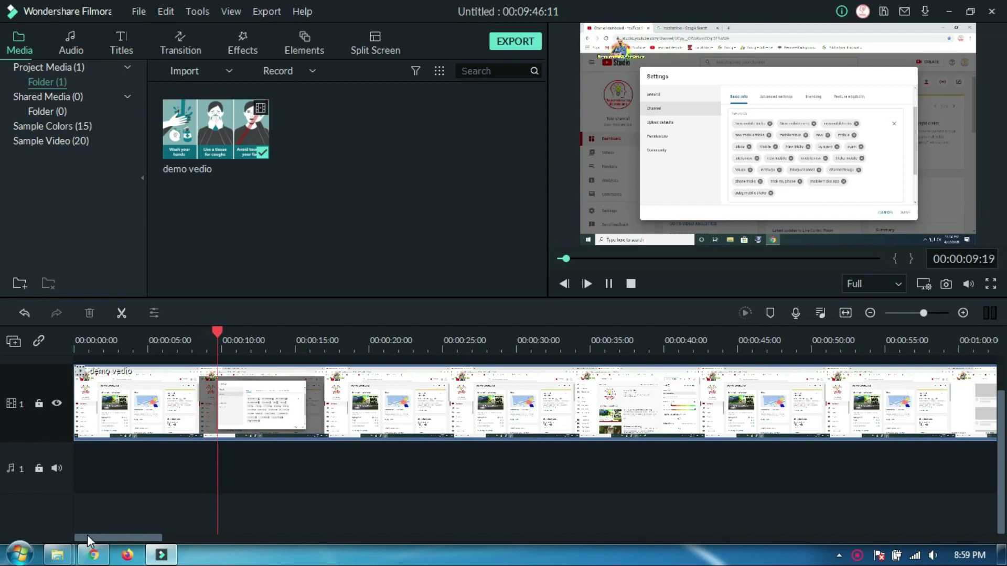
# Step: Stop the preview playback and place the Lower Third 3 title above the demo video at the start of the timeline
pyautogui.press('space')
pyautogui.click(631, 284)
pyautogui.scroll(2, 637, 443)
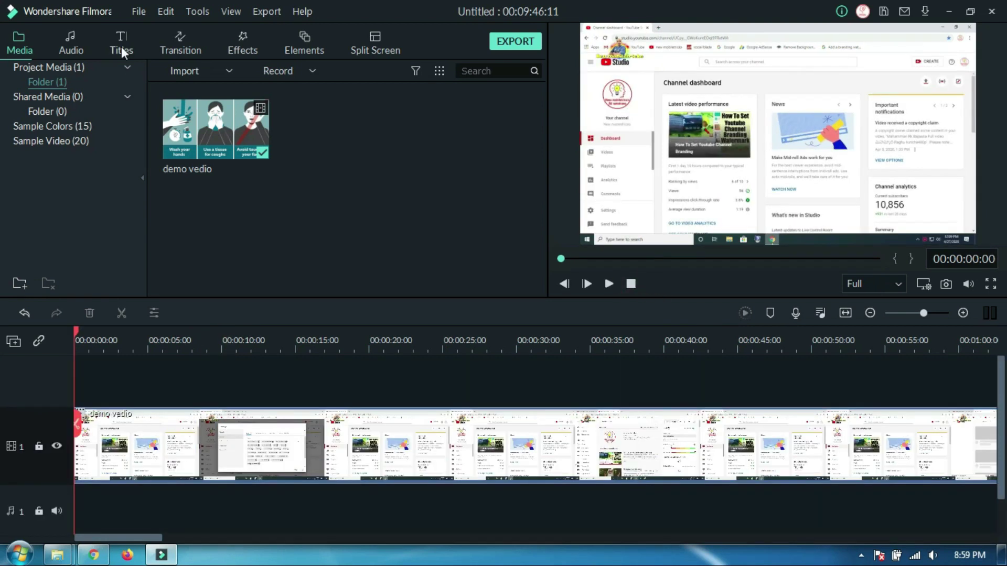
pyautogui.click(121, 47)
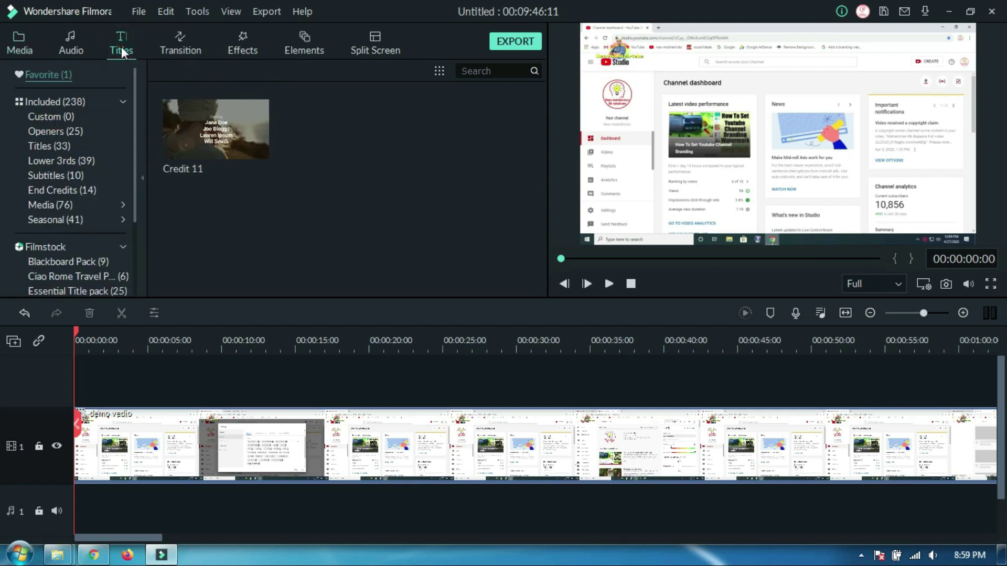
pyautogui.click(41, 160)
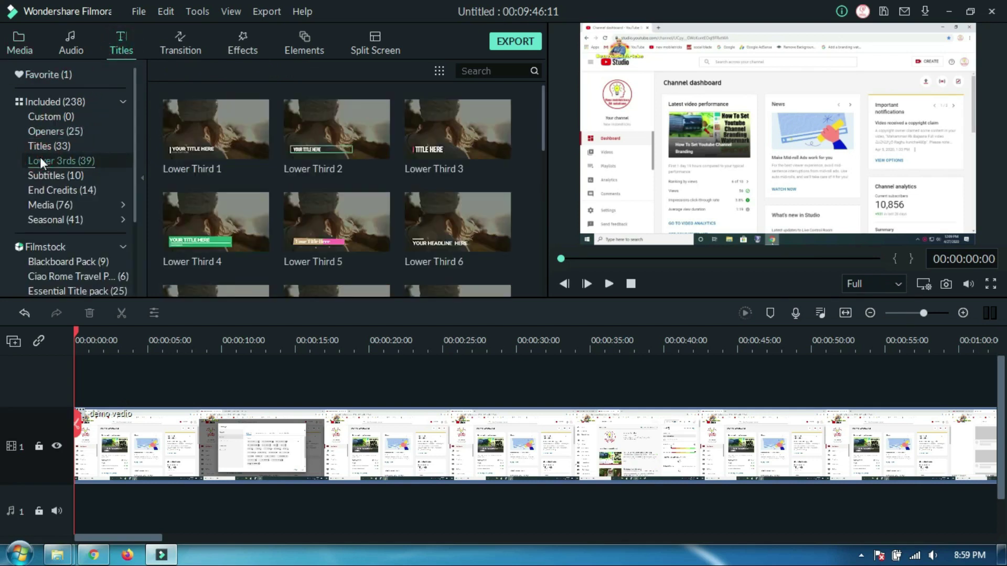
pyautogui.moveTo(487, 139); pyautogui.dragTo(72, 376)
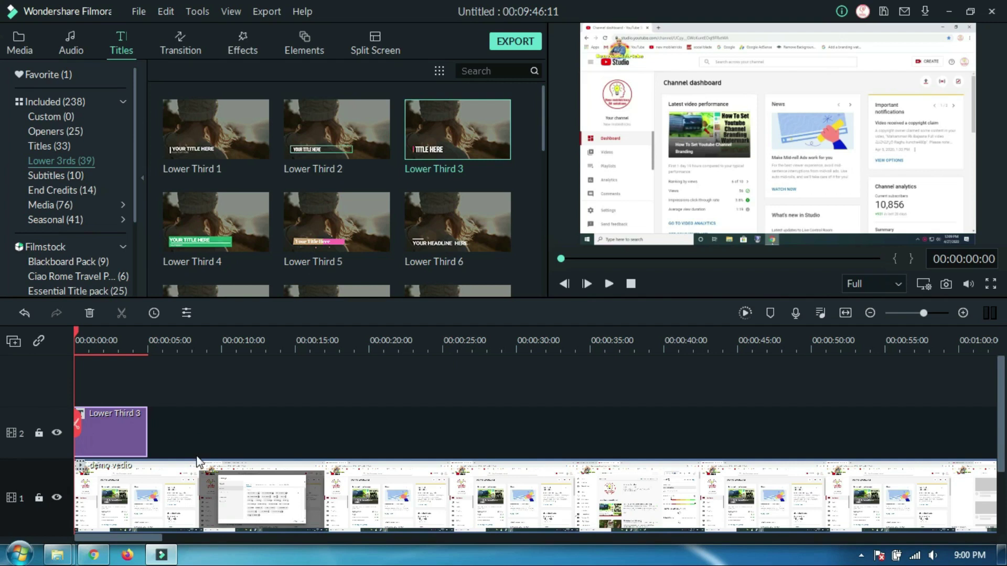
# Step: Open the Lower Third 3 title for advanced editing and delete its title text and preset video elements
pyautogui.doubleClick(135, 431)
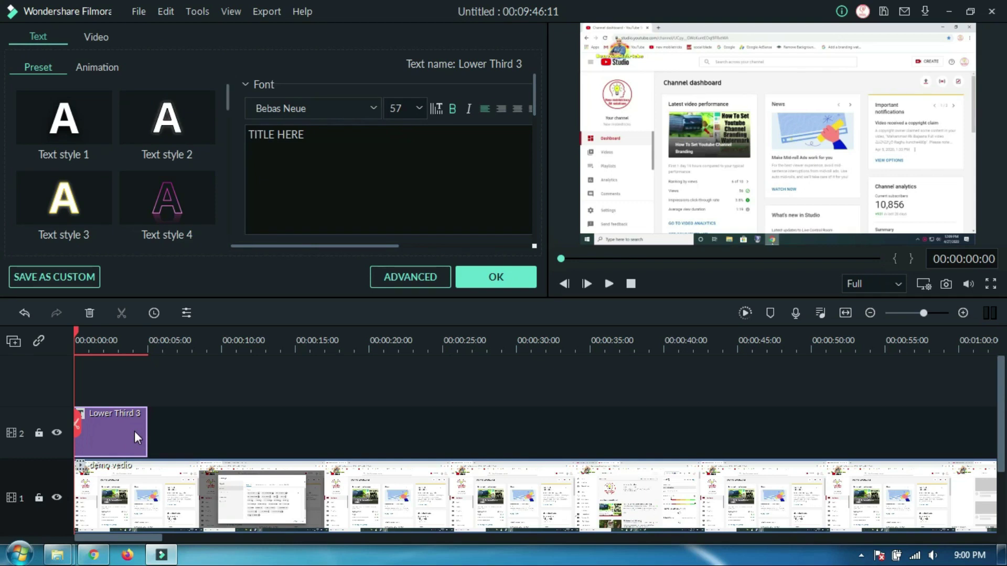
pyautogui.click(439, 286)
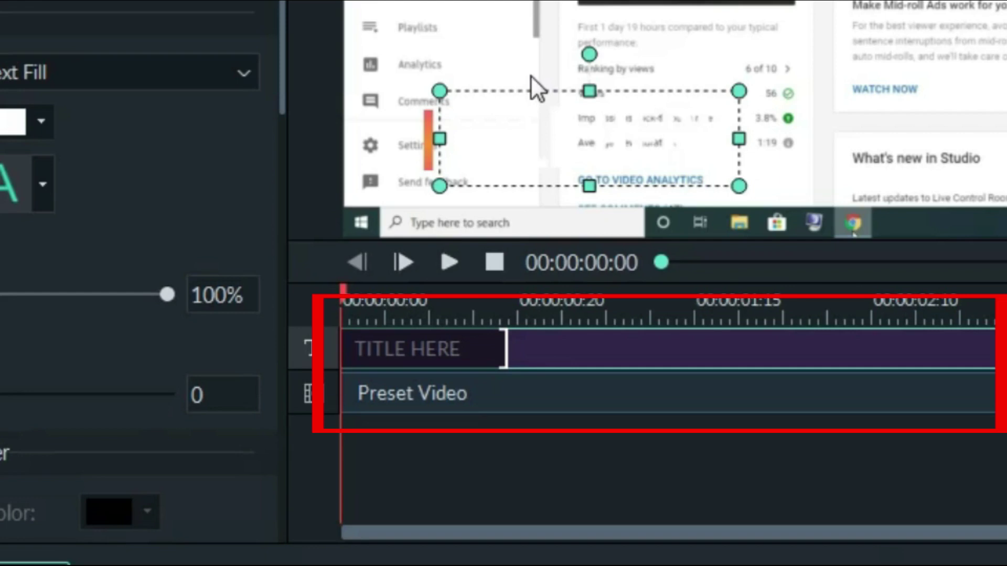
pyautogui.press('Delete')
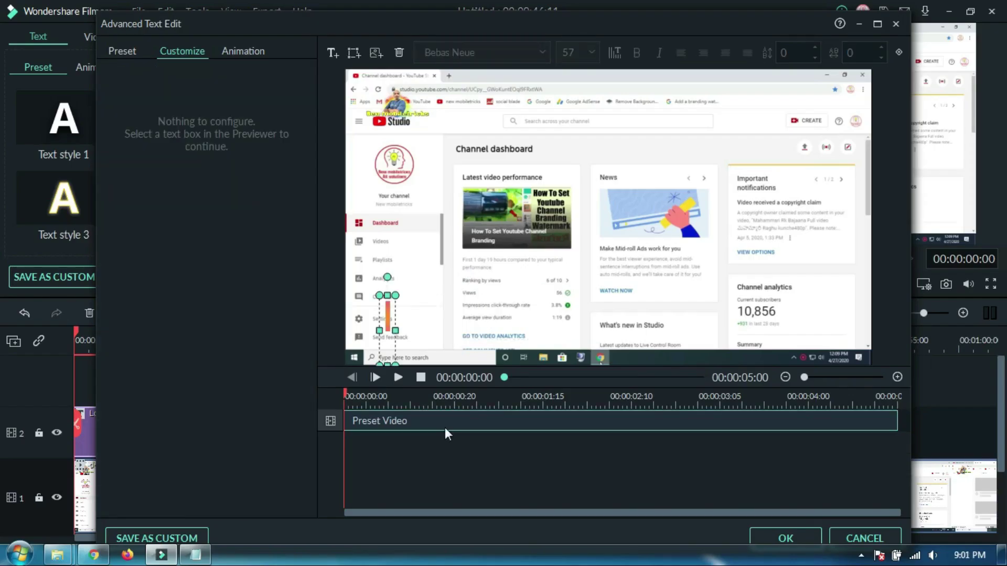
pyautogui.press('Delete')
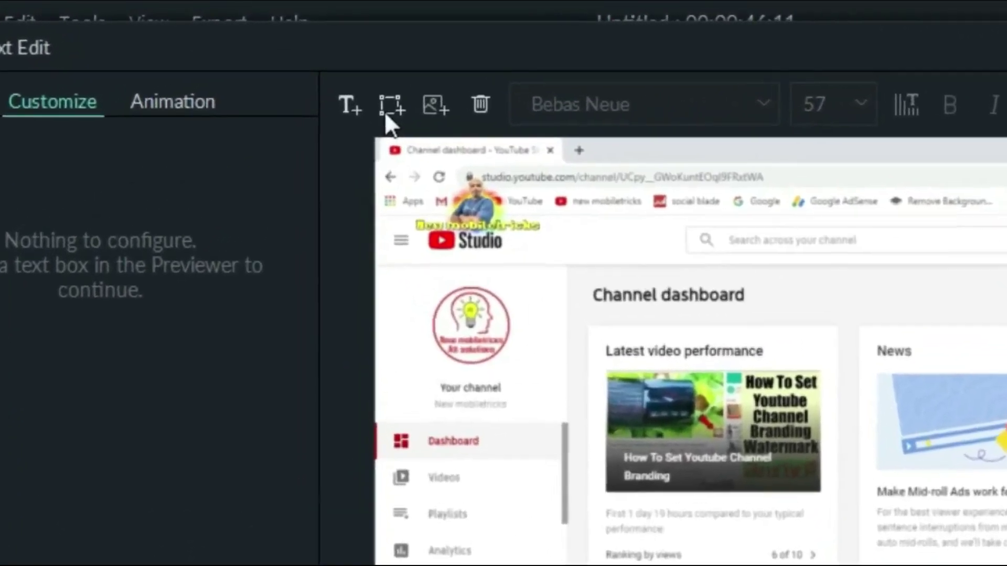
# Step: Add a round rectangle shape, move it to the bottom of the frame and stretch it across the full frame width
pyautogui.click(382, 92)
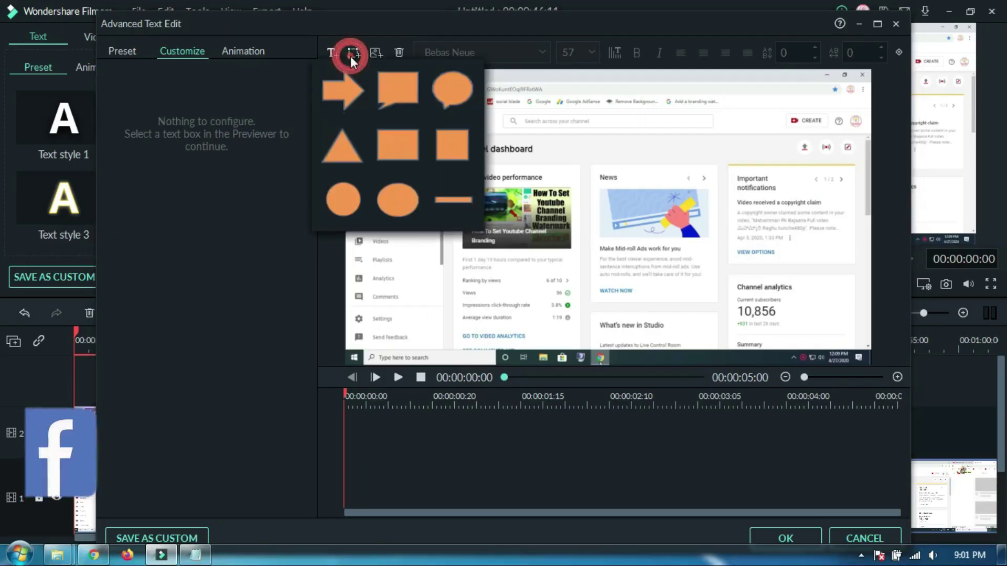
pyautogui.click(386, 138)
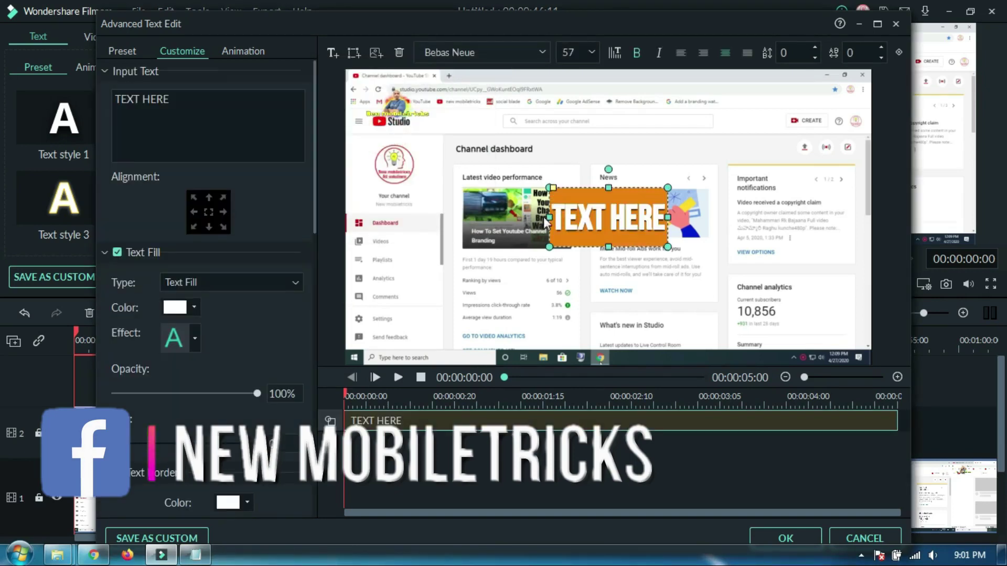
pyautogui.moveTo(600, 217); pyautogui.dragTo(573, 336)
pyautogui.moveTo(641, 335); pyautogui.dragTo(871, 335)
pyautogui.moveTo(523, 335); pyautogui.dragTo(332, 329)
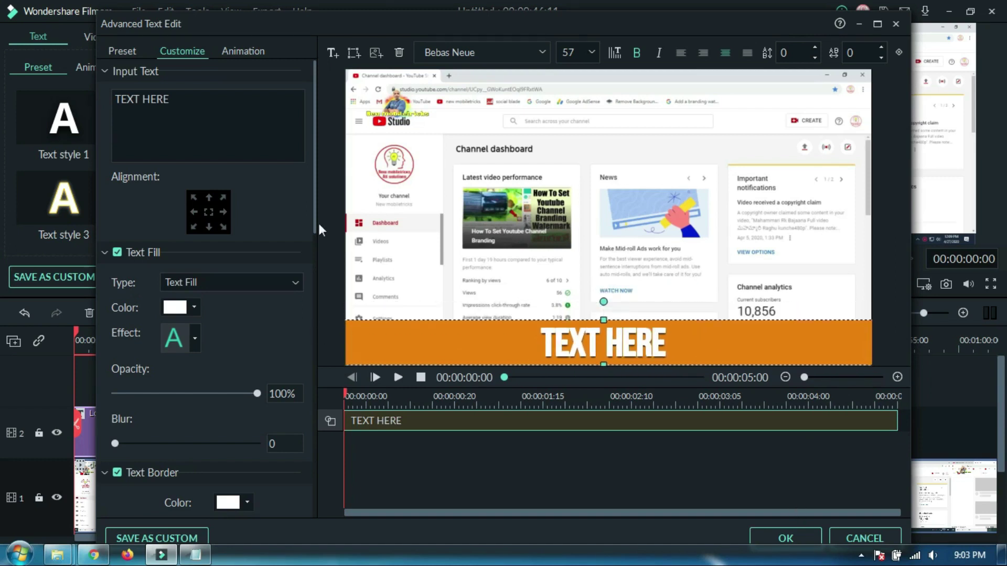
# Step: Clear the placeholder text from the orange rectangle bar
pyautogui.press('BackSpace')
pyautogui.press('BackSpace')
pyautogui.press('BackSpace')
pyautogui.press('BackSpace')
pyautogui.press('BackSpace')
pyautogui.press('BackSpace')
pyautogui.press('BackSpace')
pyautogui.press('BackSpace')
pyautogui.press('BackSpace')
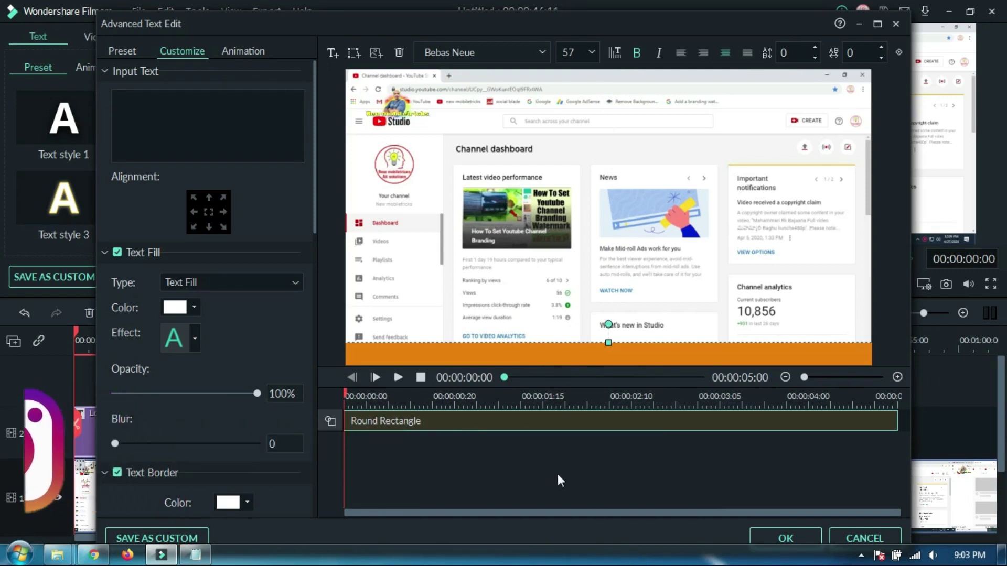
# Step: Add a text box reading "Hi FRIENDS WELCOME TO MY CHANNEL WATCH MY VIDEOS LIKE & SHARE SUBSCRIBE MY CHANNEL plz..."
pyautogui.click(331, 52)
pyautogui.moveTo(571, 213); pyautogui.dragTo(555, 249)
pyautogui.click(215, 101)
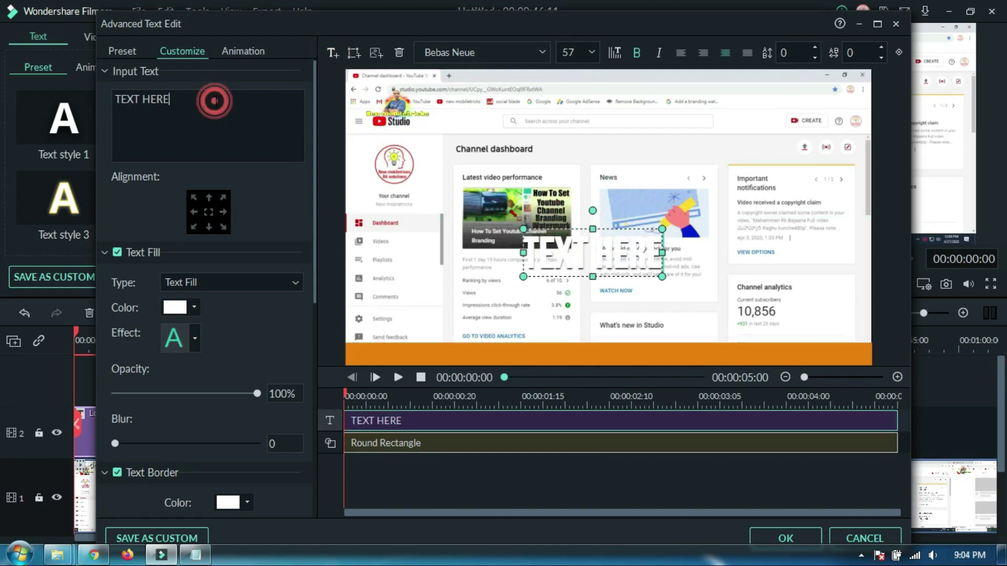
pyautogui.press('BackSpace')
pyautogui.press('BackSpace')
pyautogui.press('BackSpace')
pyautogui.press('BackSpace')
pyautogui.press('BackSpace')
pyautogui.press('BackSpace')
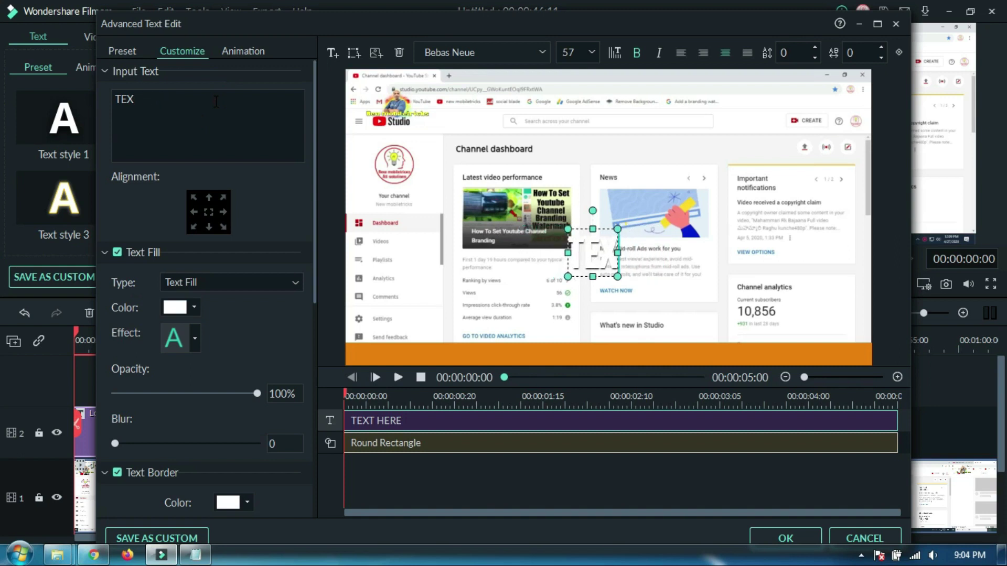
pyautogui.press('BackSpace')
pyautogui.press('BackSpace')
pyautogui.press('BackSpace')
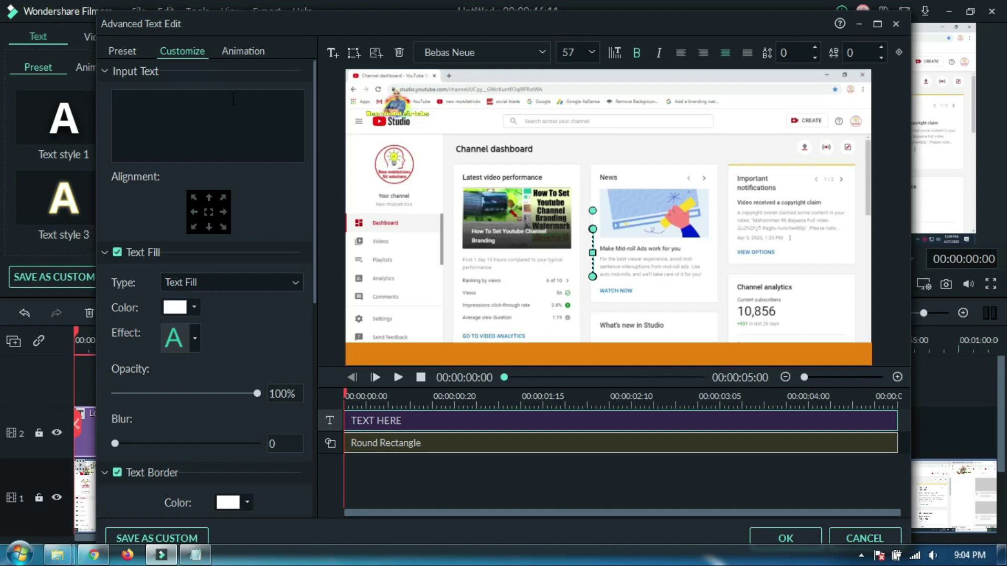
pyautogui.hotkey('ctrl', 'v')
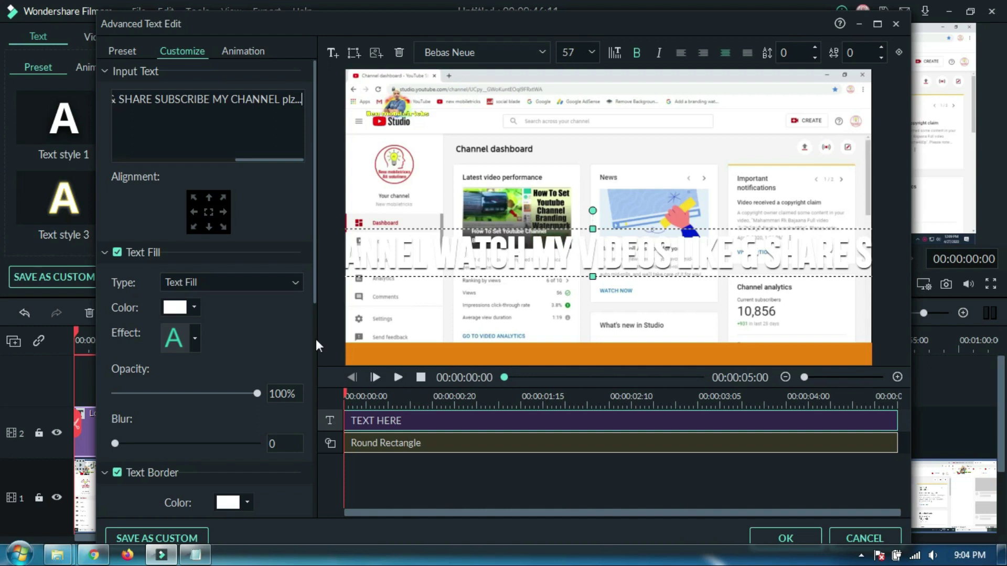
# Step: Set the message text's font size to 20 and move the text onto the orange bar
pyautogui.click(590, 52)
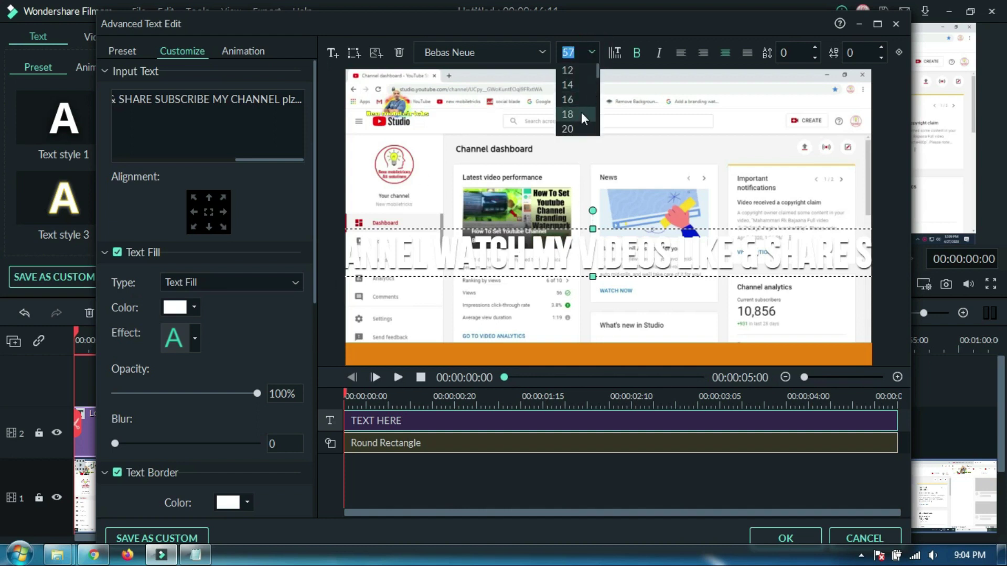
pyautogui.click(579, 127)
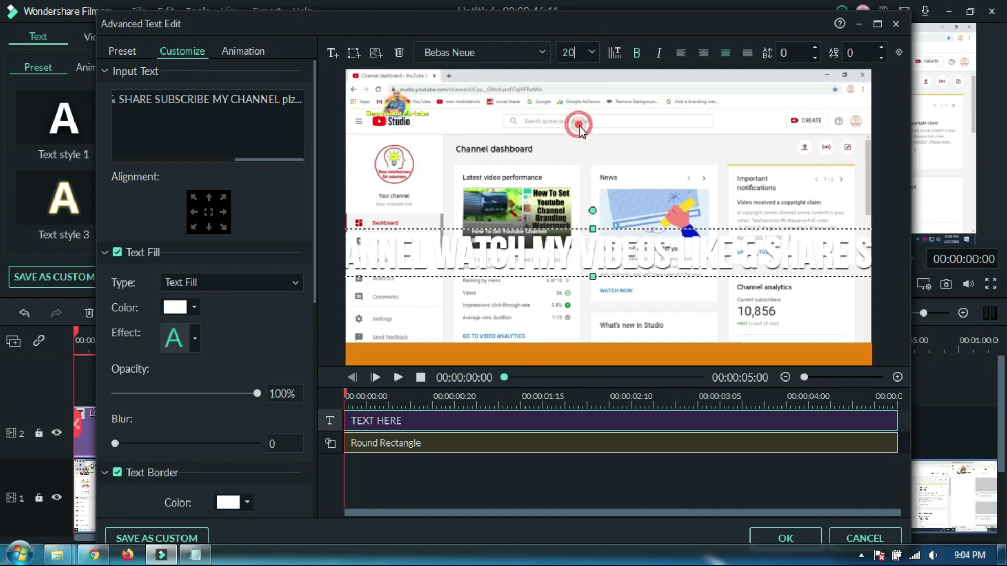
pyautogui.click(573, 256)
pyautogui.moveTo(573, 255); pyautogui.dragTo(569, 358)
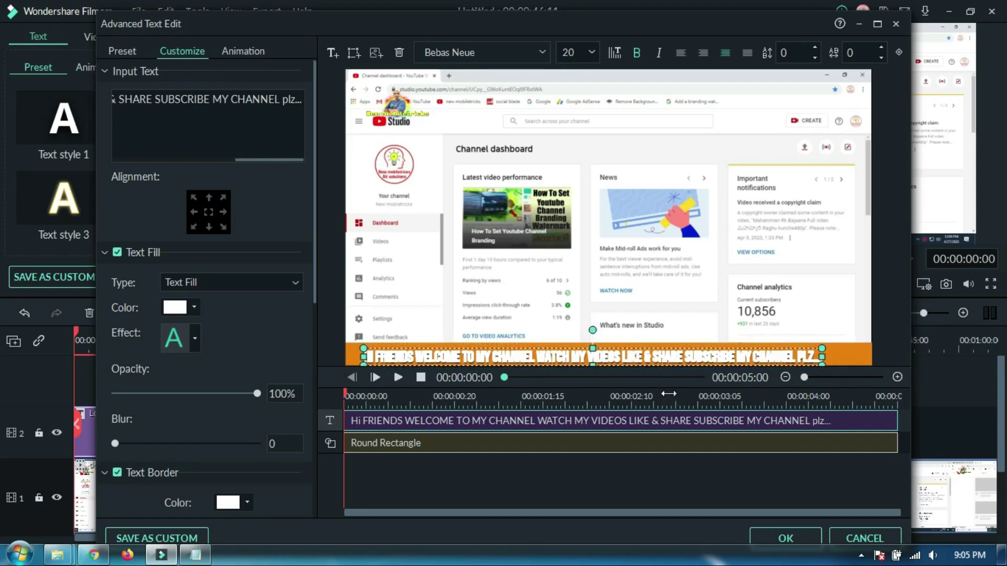
# Step: Reduce the orange bar's height slightly to fit the message text and change its shape fill colour to black
pyautogui.click(843, 355)
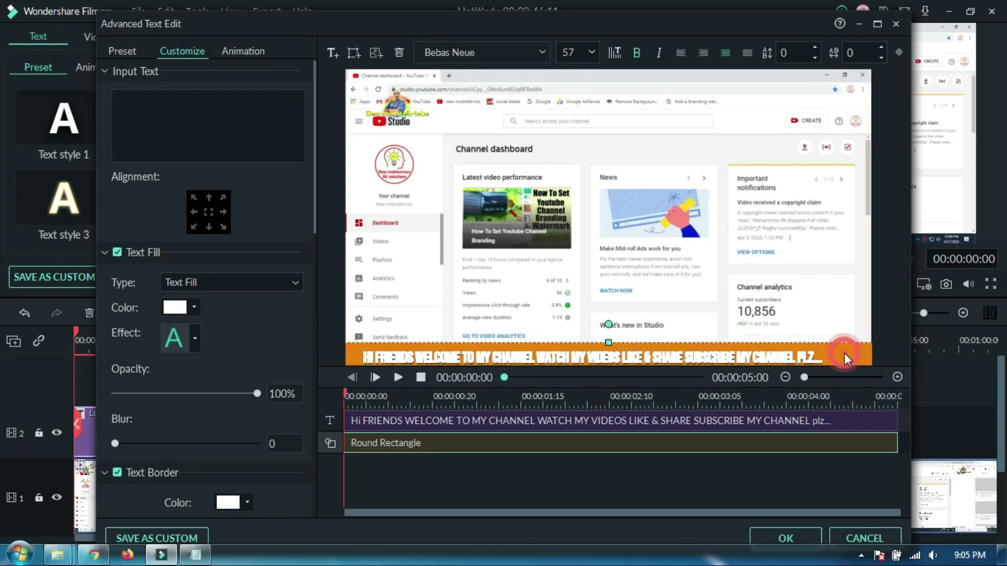
pyautogui.moveTo(608, 343); pyautogui.dragTo(609, 347)
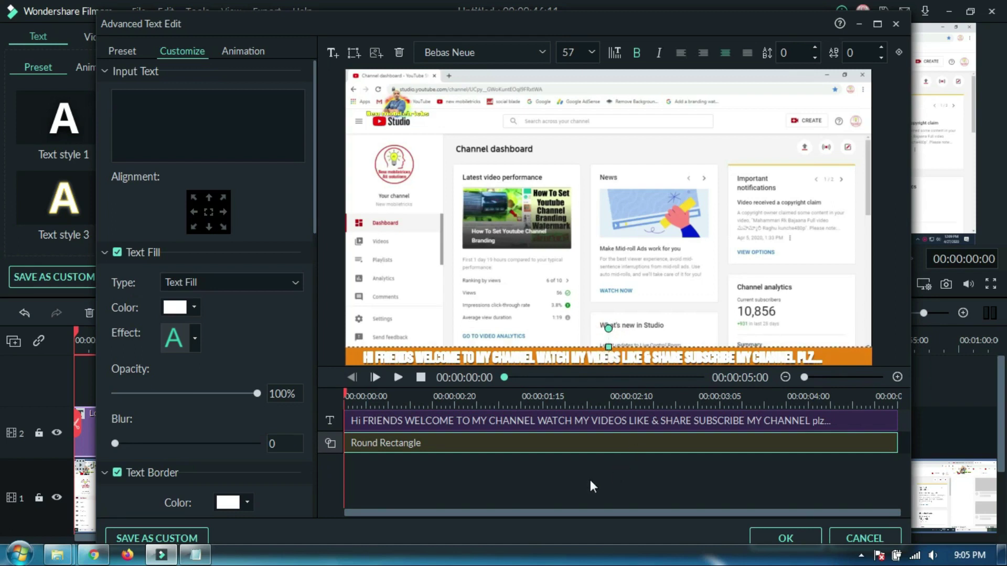
pyautogui.click(848, 355)
pyautogui.click(852, 357)
pyautogui.moveTo(314, 205); pyautogui.dragTo(308, 459)
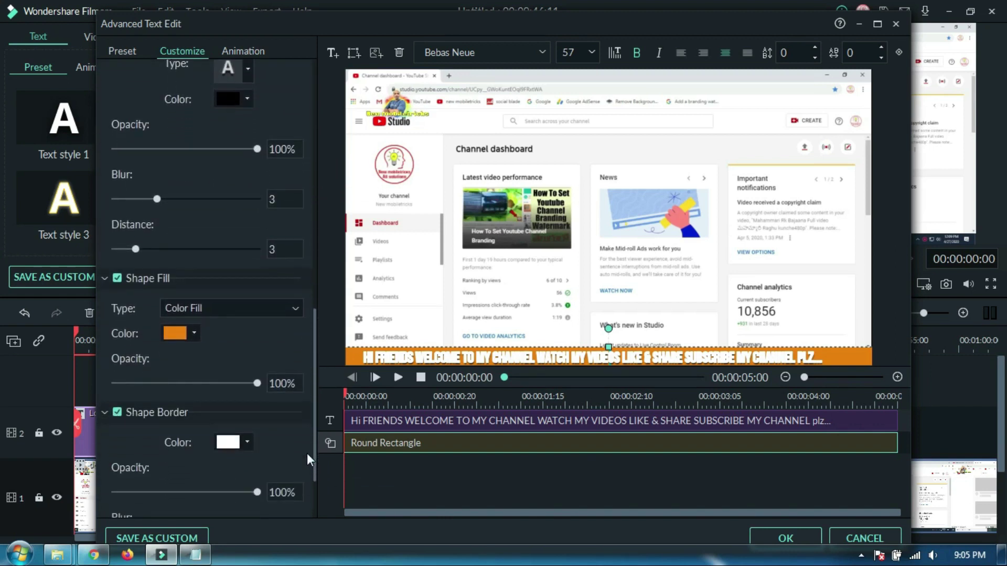
pyautogui.click(183, 333)
pyautogui.click(165, 399)
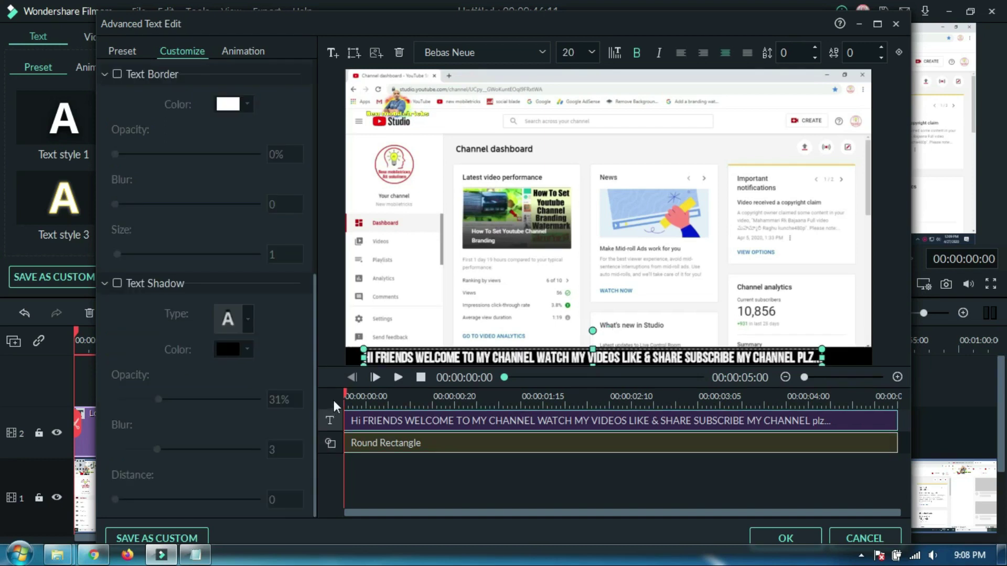
# Step: Try the Advent Pro Medium font on the message text and settle on Advent Pro Regular
pyautogui.scroll(5, 291, 317)
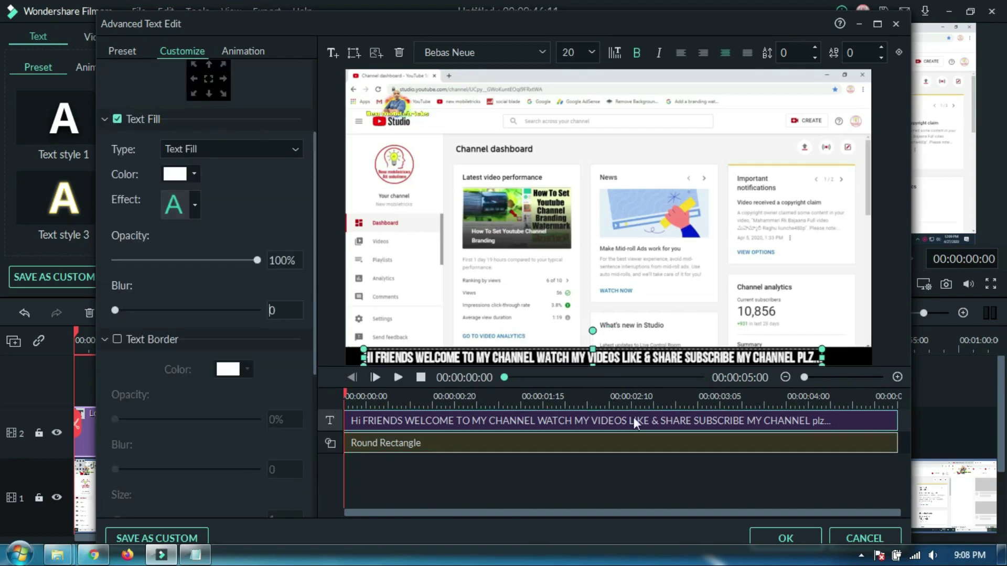
pyautogui.click(544, 52)
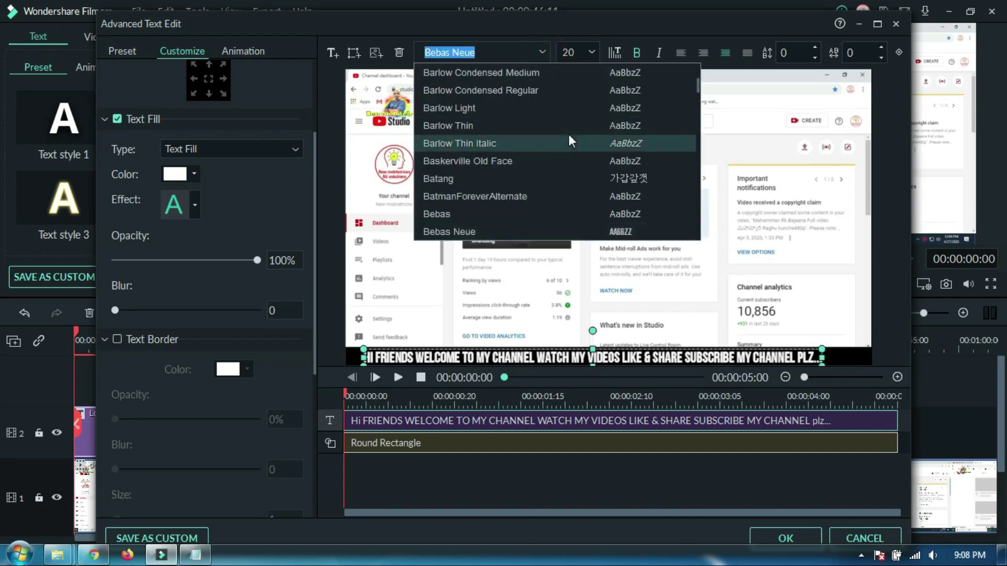
pyautogui.scroll(20, 569, 135)
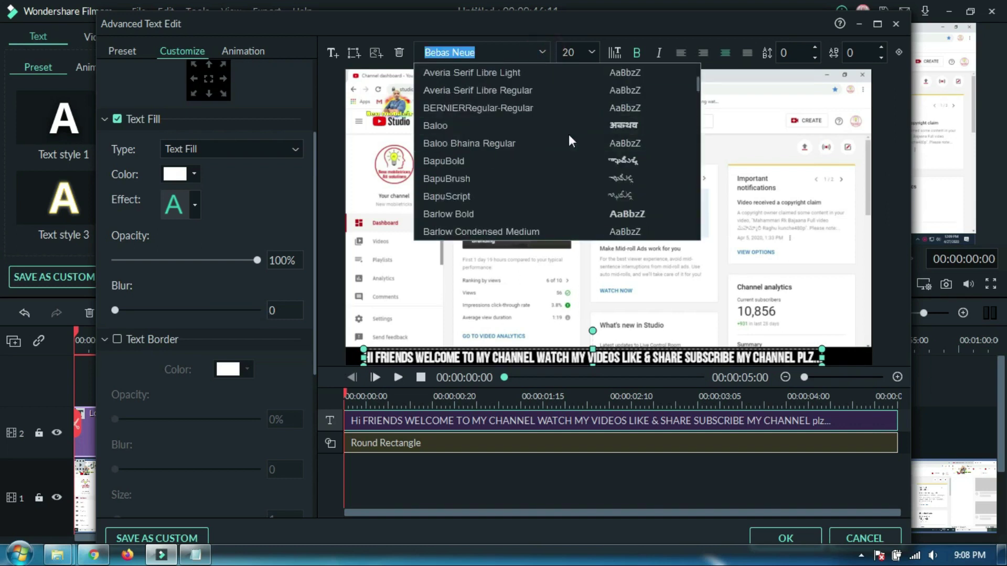
pyautogui.scroll(15, 568, 134)
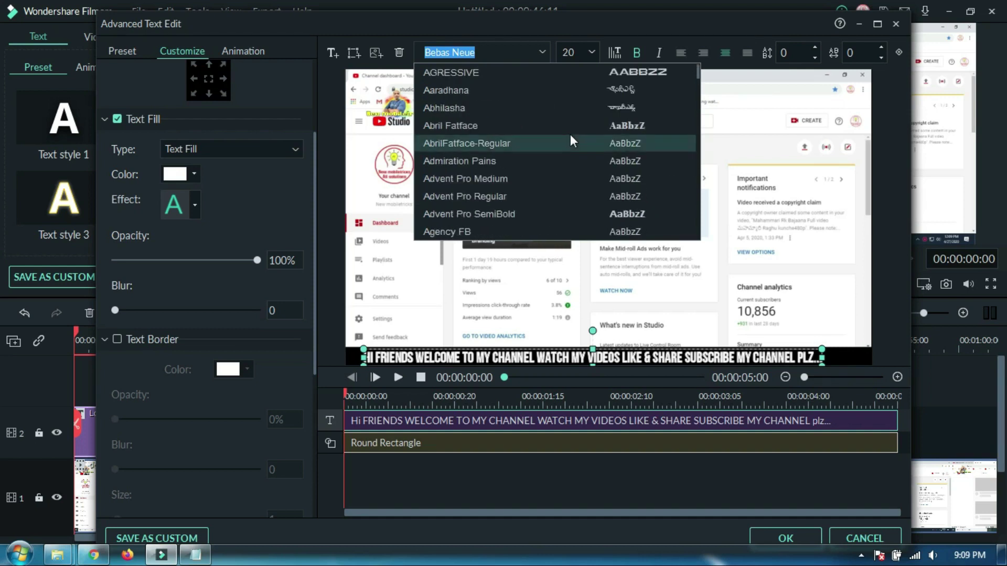
pyautogui.scroll(-2, 571, 134)
pyautogui.click(552, 79)
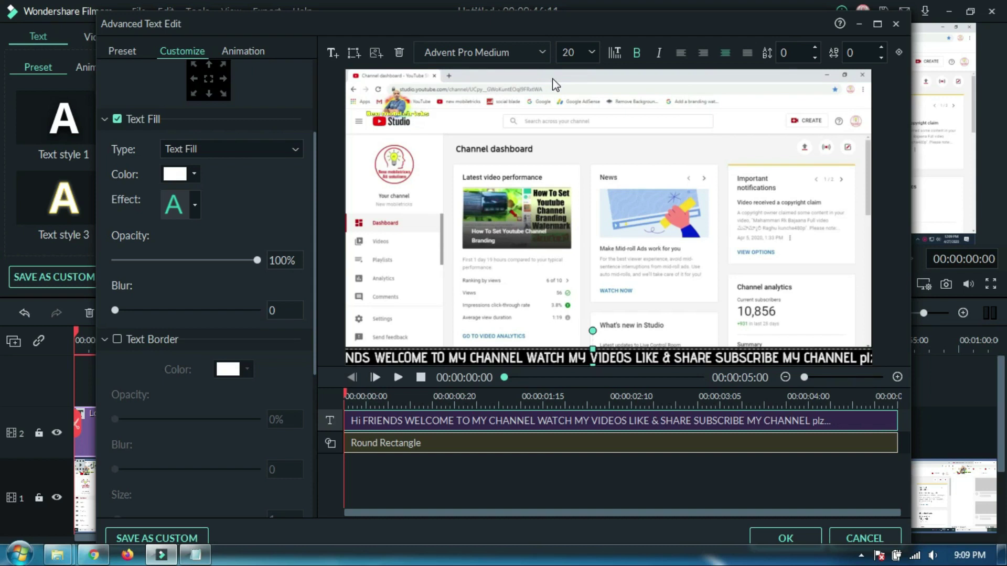
pyautogui.click(547, 52)
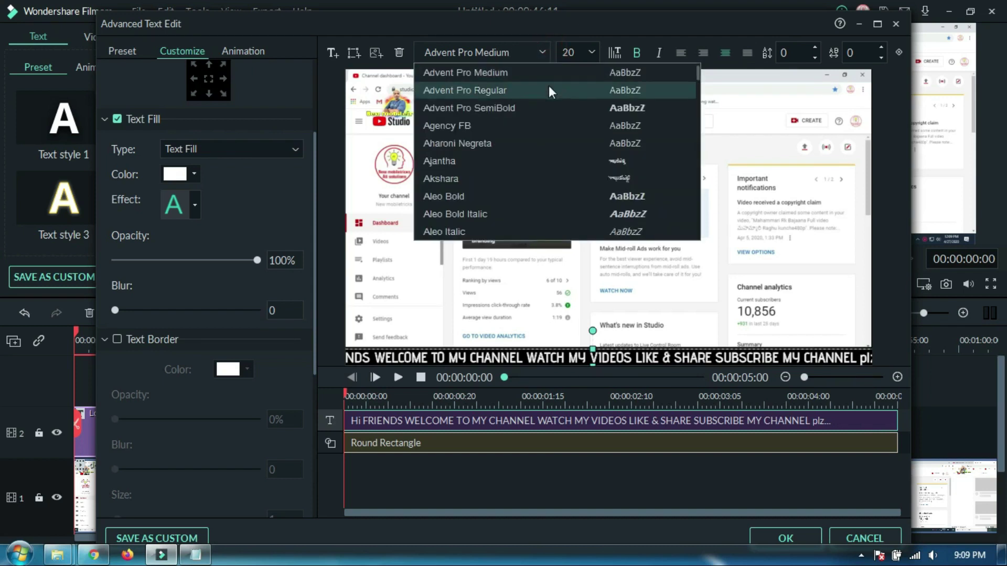
pyautogui.click(548, 90)
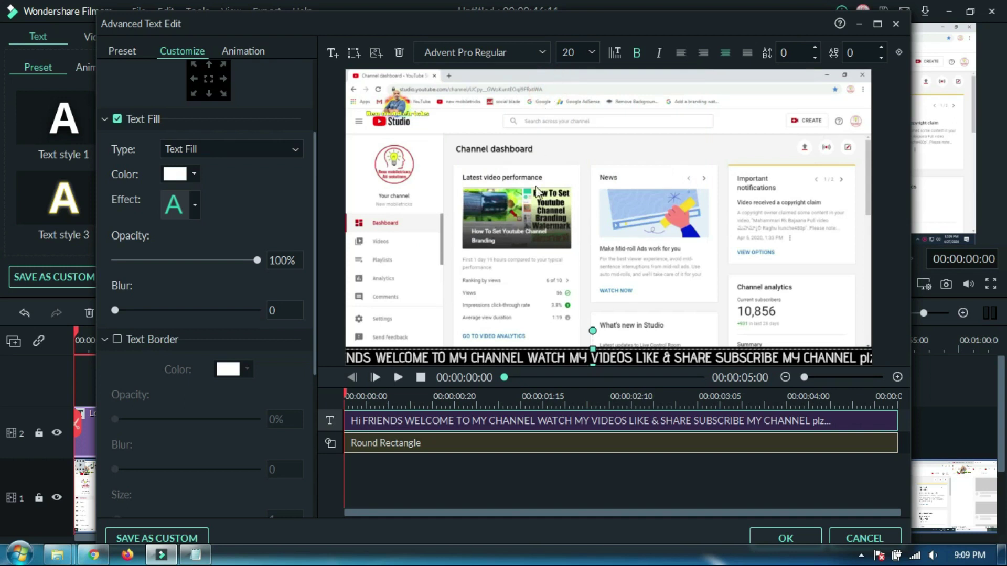
# Step: Apply the Left Roll animation to the message text and confirm all the title edits
pyautogui.scroll(3, 313, 112)
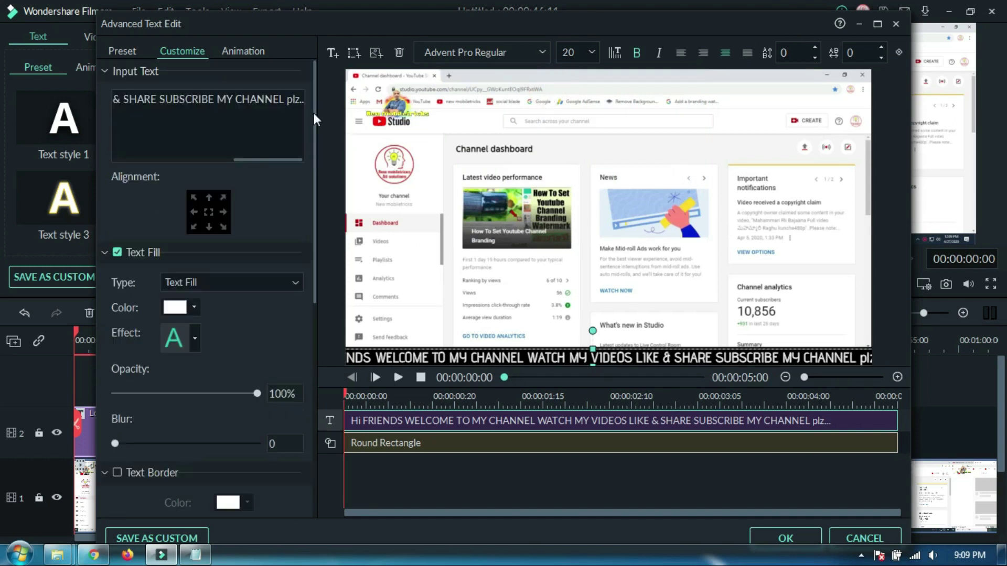
pyautogui.click(250, 53)
pyautogui.moveTo(315, 100); pyautogui.dragTo(297, 159)
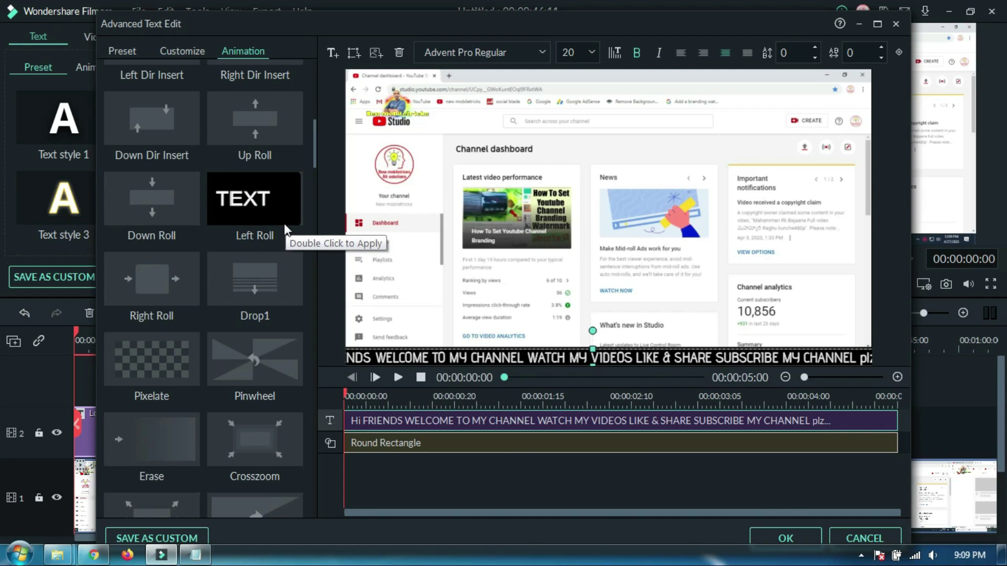
pyautogui.doubleClick(278, 215)
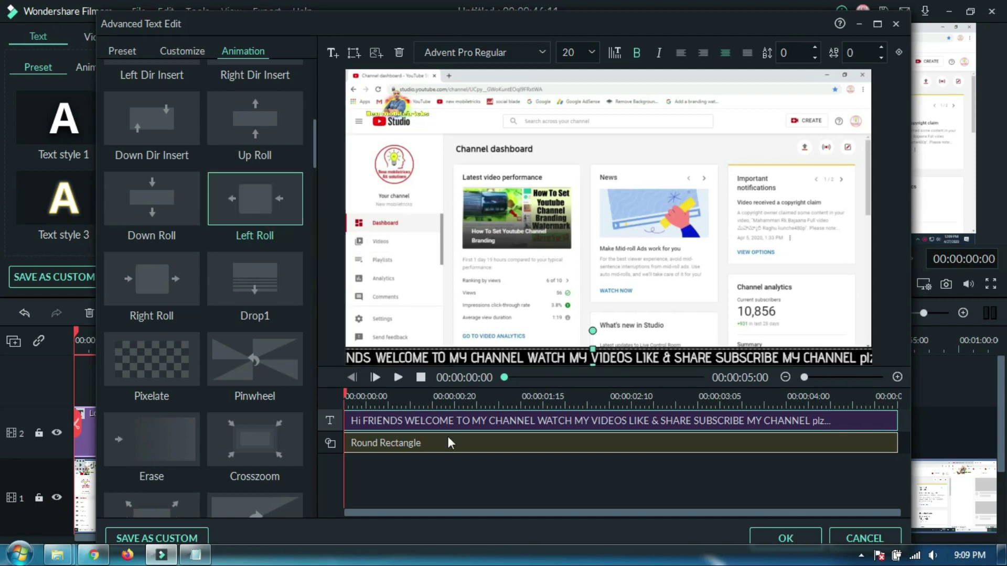
pyautogui.click(768, 535)
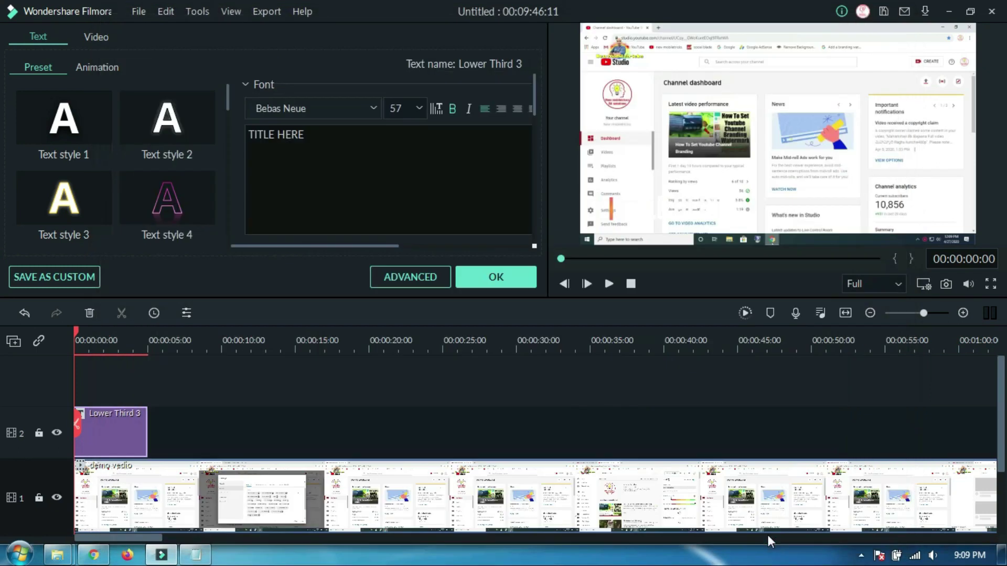
pyautogui.click(481, 283)
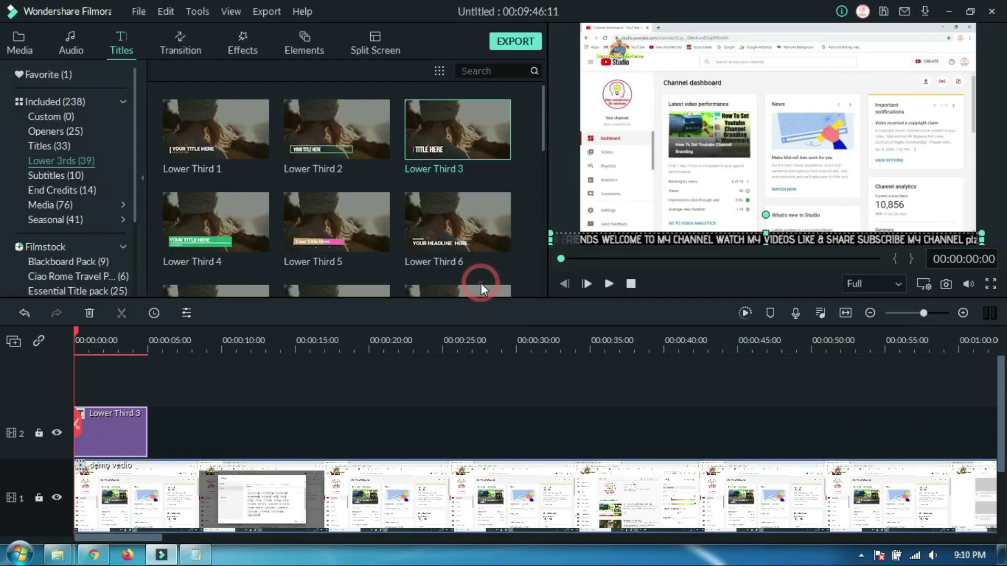
# Step: Split the demo video clip at 00:01:00:12 and delete everything after the cut
pyautogui.click(610, 283)
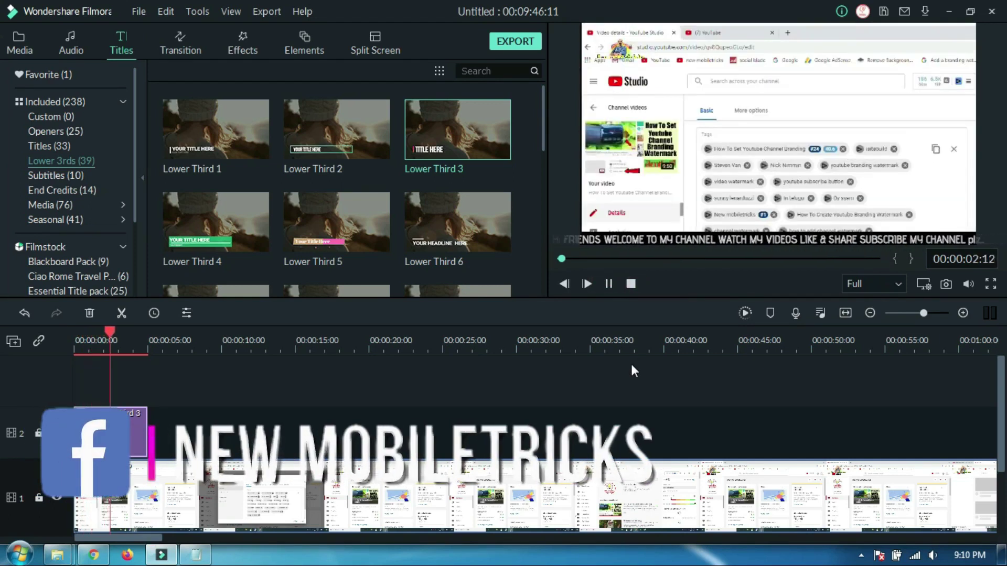
pyautogui.press('space')
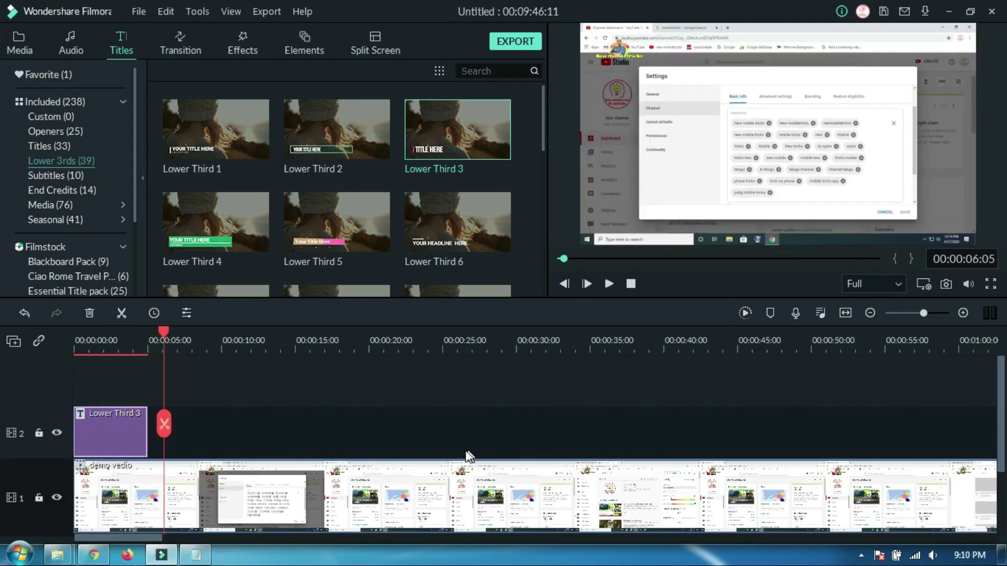
pyautogui.hscroll(3, 157, 541)
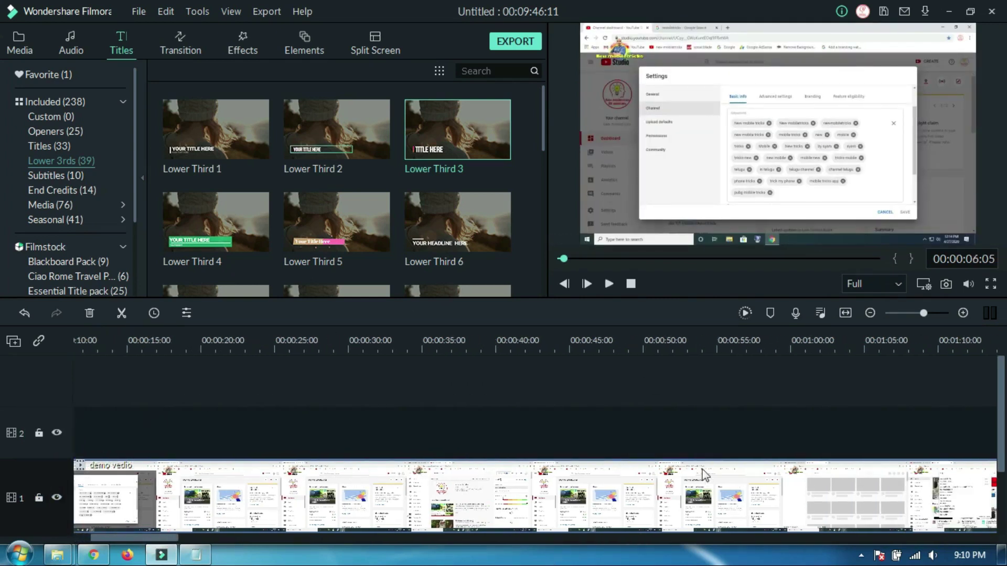
pyautogui.click(797, 339)
pyautogui.click(817, 477)
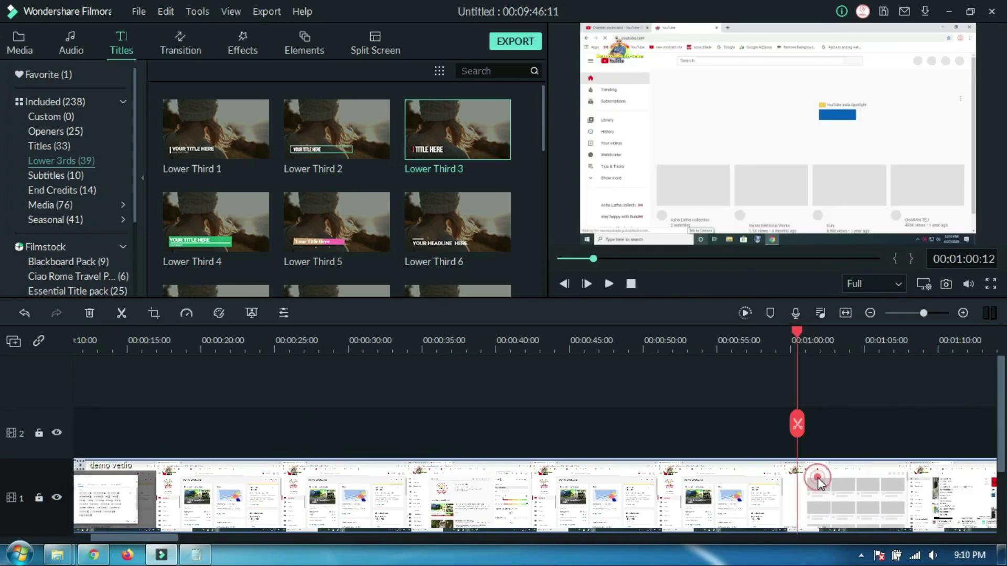
pyautogui.click(797, 425)
pyautogui.press('Delete')
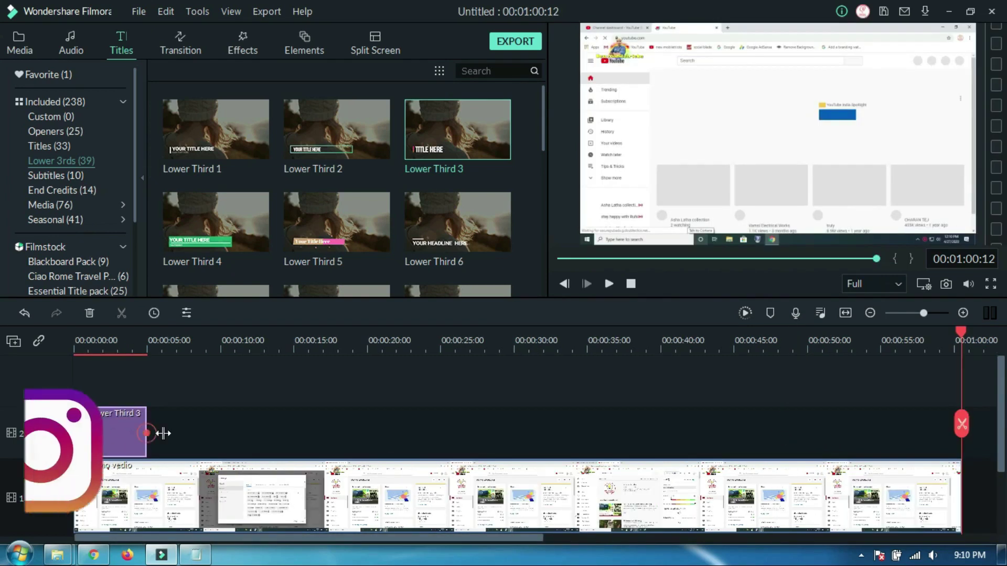
# Step: Extend the ticker title clip to the end of the video, split it at 00:00:30:00, and preview the result from the start
pyautogui.moveTo(163, 433); pyautogui.dragTo(960, 425)
pyautogui.press('space')
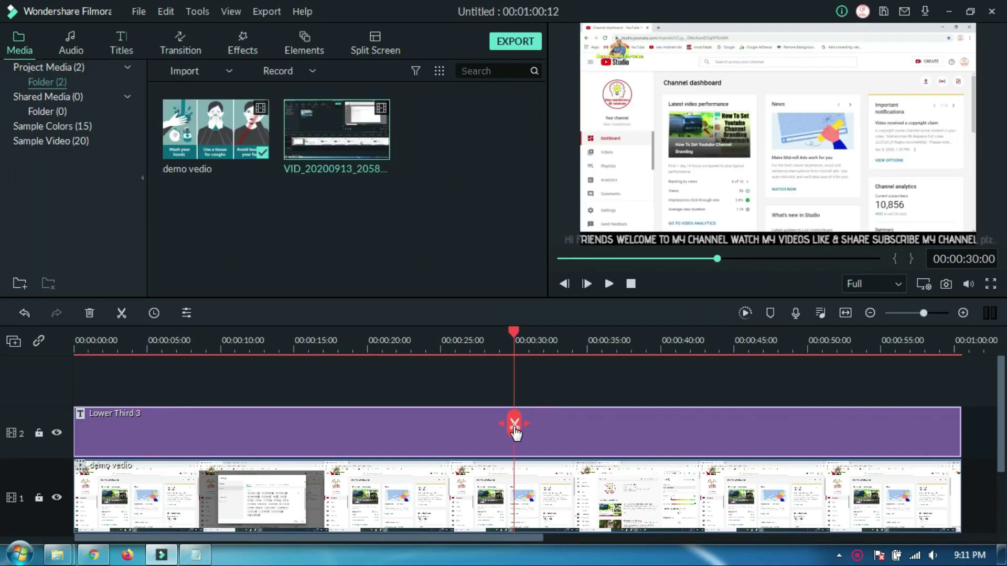
pyautogui.click(513, 423)
pyautogui.click(631, 283)
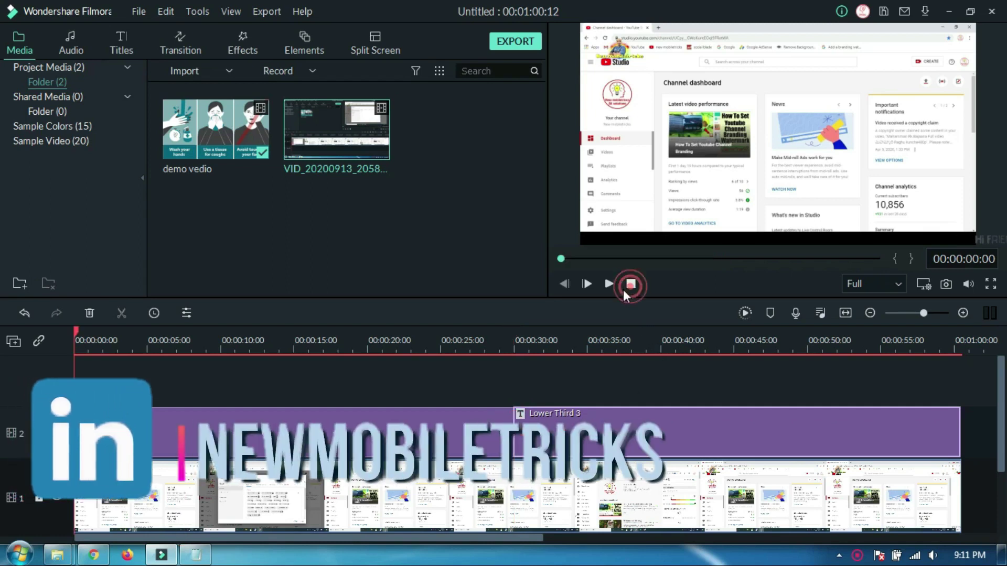
pyautogui.press('space')
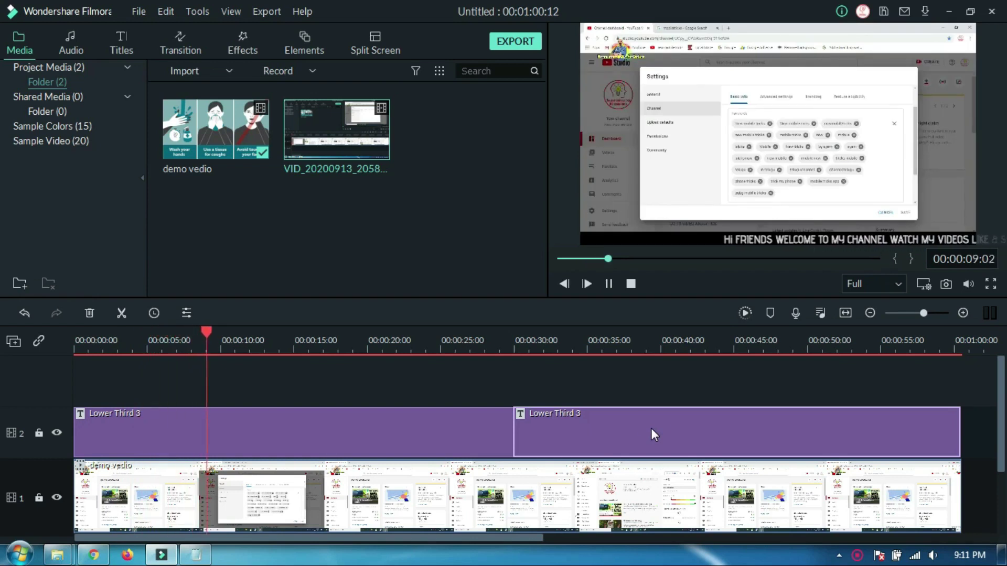
pyautogui.click(225, 329)
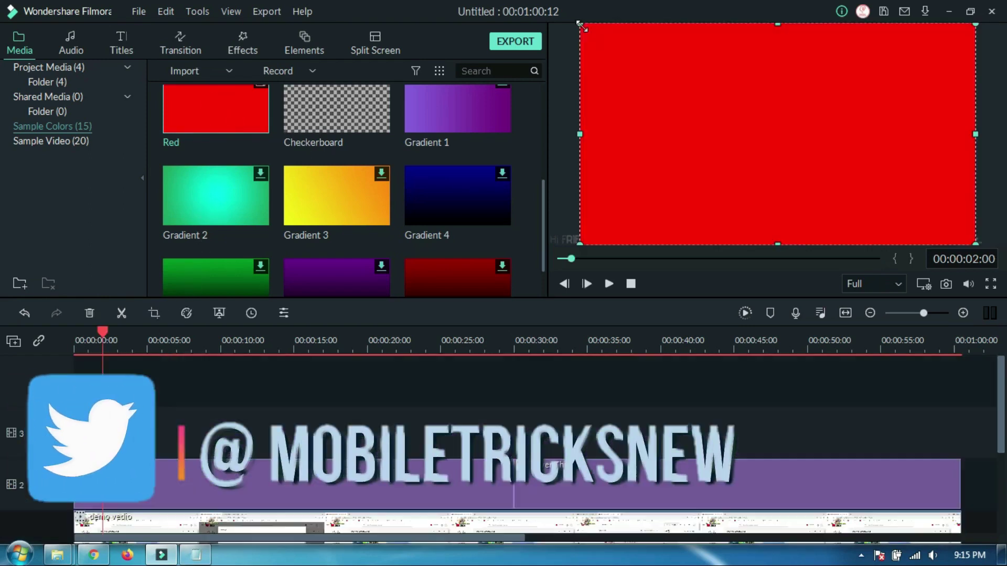
# Step: Shrink the red colour clip to a small box covering the left end of the ticker bar and extend it to the video's end
pyautogui.moveTo(580, 23); pyautogui.dragTo(770, 146)
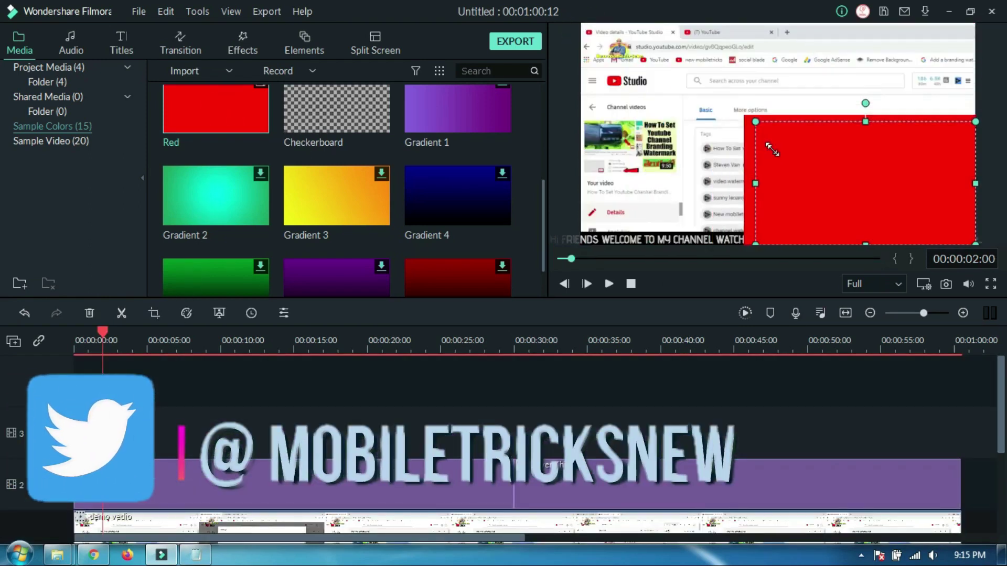
pyautogui.moveTo(865, 197); pyautogui.dragTo(739, 129)
pyautogui.moveTo(740, 190); pyautogui.dragTo(744, 106)
pyautogui.moveTo(839, 92); pyautogui.dragTo(645, 231)
pyautogui.click(133, 433)
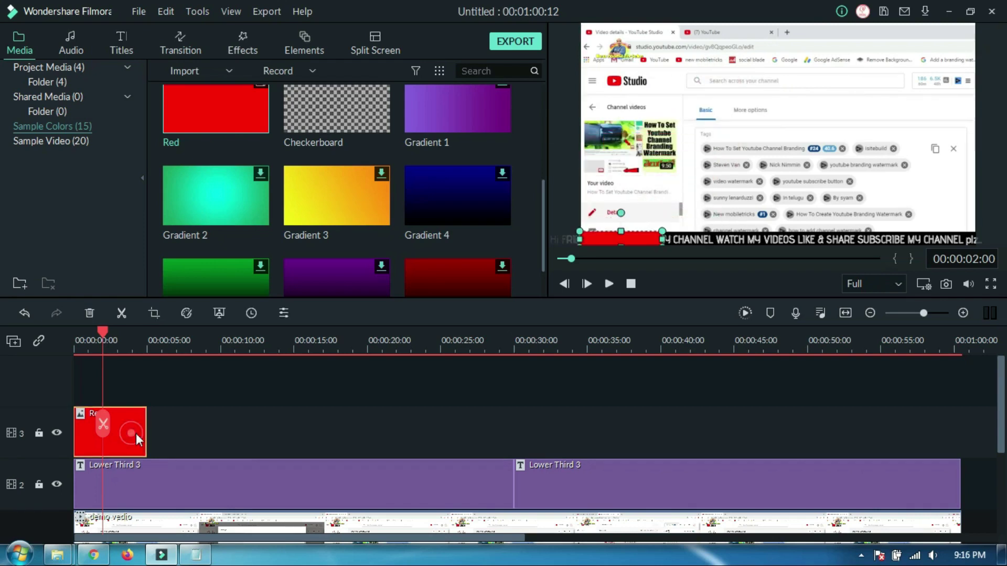
pyautogui.moveTo(146, 435); pyautogui.dragTo(957, 445)
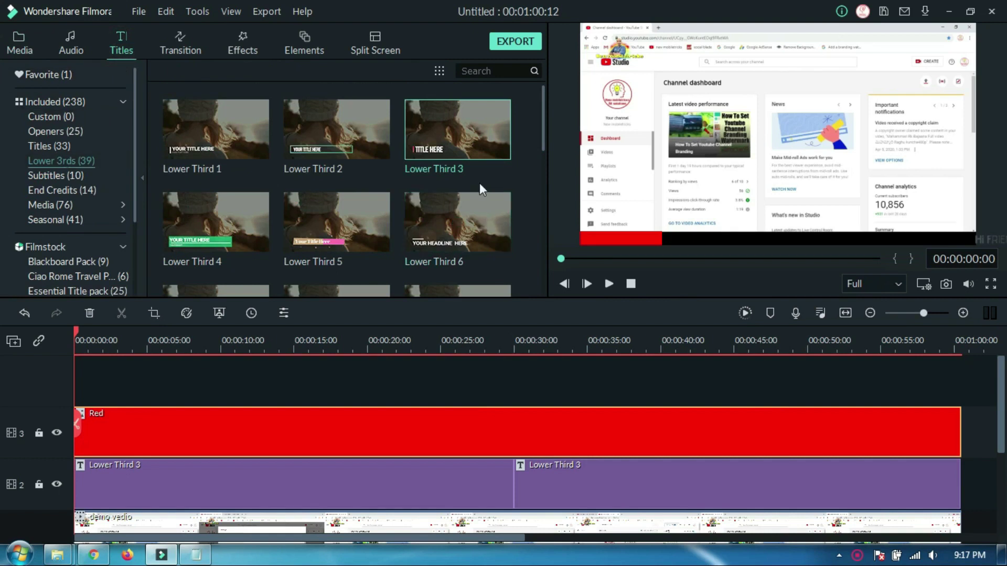
# Step: Add a Lower Third 3 title on a new track above the red clip and delete its default elements in the advanced text editor
pyautogui.moveTo(485, 139); pyautogui.dragTo(87, 370)
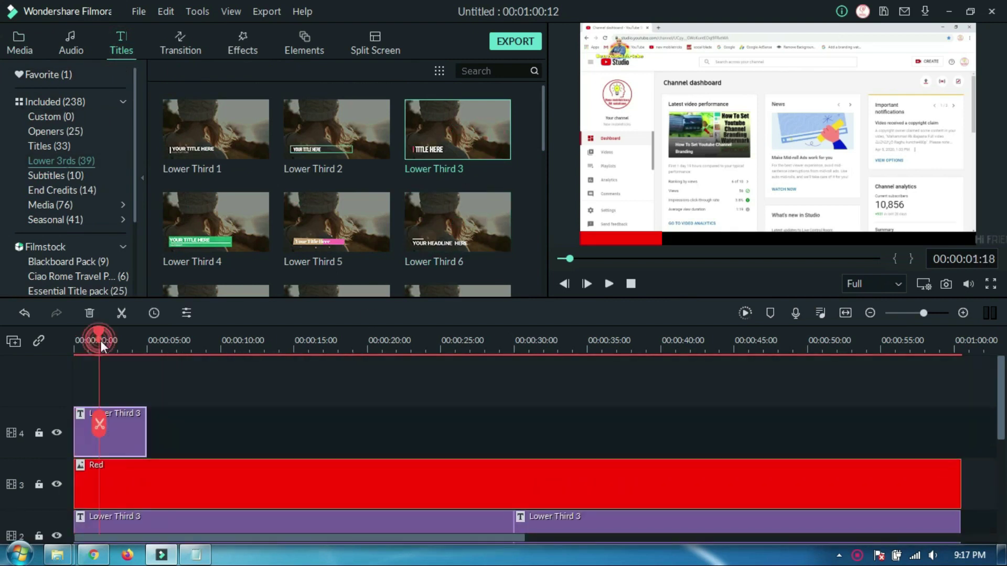
pyautogui.doubleClick(132, 447)
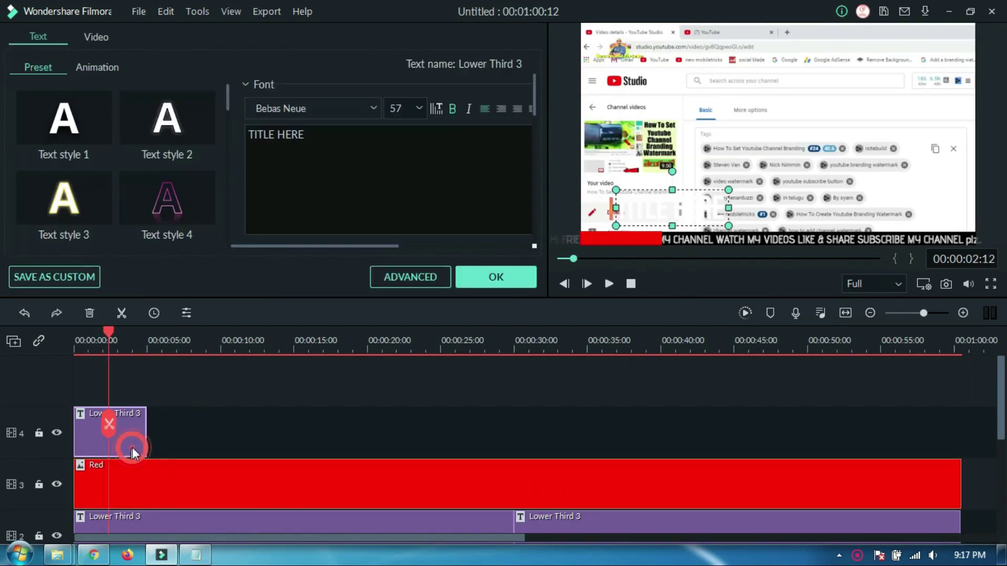
pyautogui.click(415, 276)
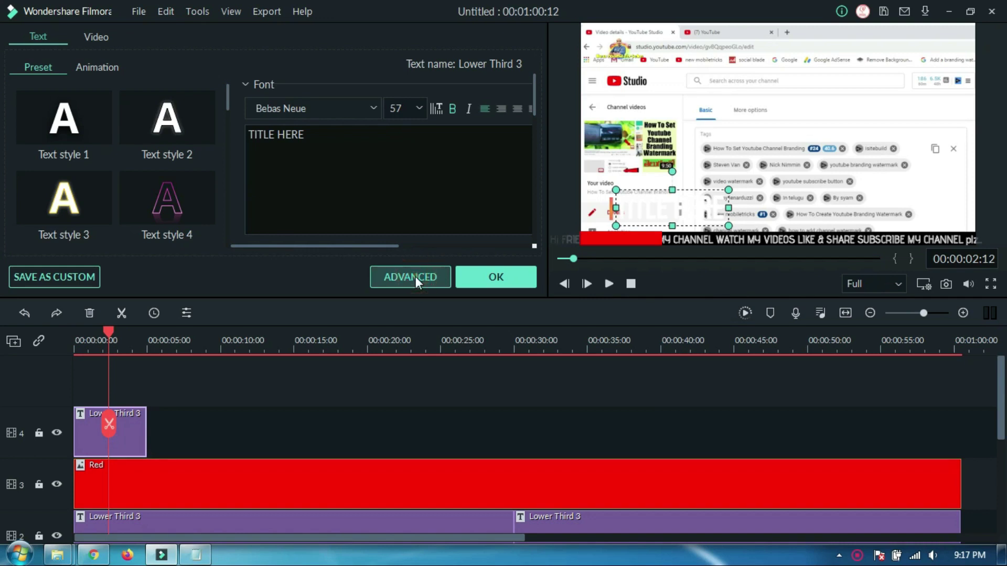
pyautogui.press('Delete')
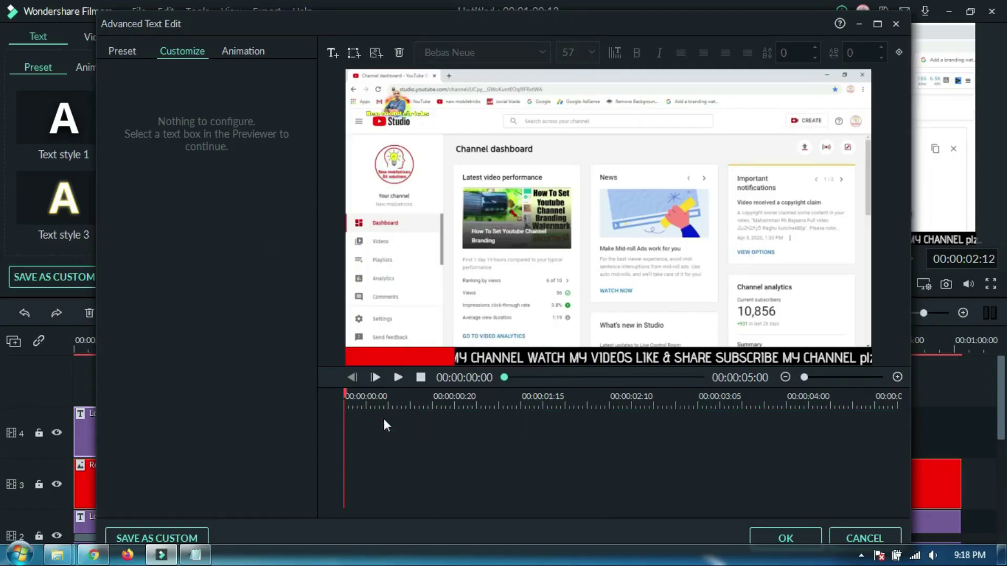
# Step: Add a text box to the new title and replace its placeholder with "Plz Subscribe"
pyautogui.click(333, 53)
pyautogui.moveTo(170, 100); pyautogui.dragTo(103, 102)
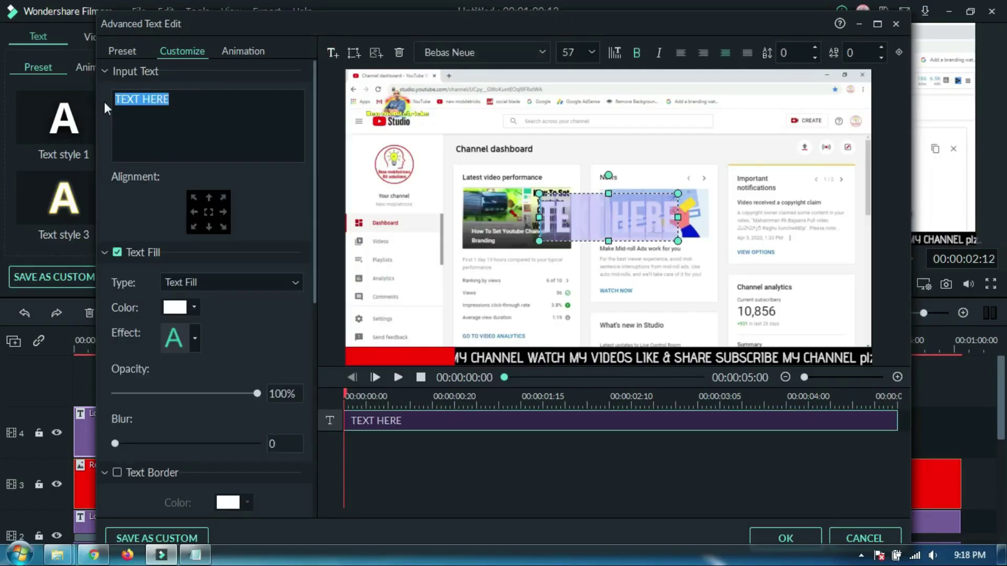
pyautogui.write('plz')
pyautogui.press('BackSpace')
pyautogui.press('BackSpace')
pyautogui.press('BackSpace')
pyautogui.press('BackSpace')
pyautogui.write('Plz Subscribe')
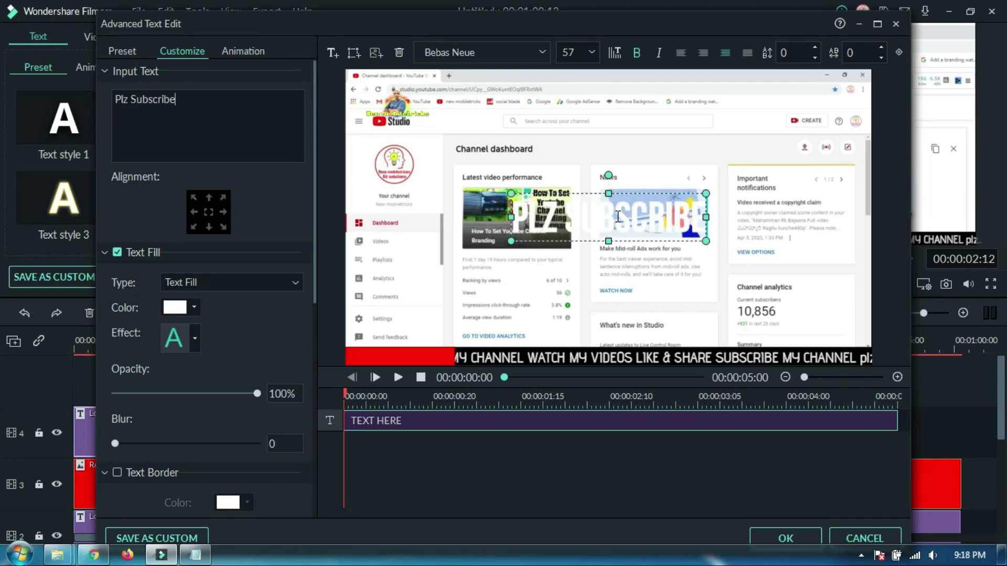
# Step: Fit the "Plz Subscribe" text onto the red box and set its font to Barlow Light
pyautogui.moveTo(618, 216); pyautogui.dragTo(408, 367)
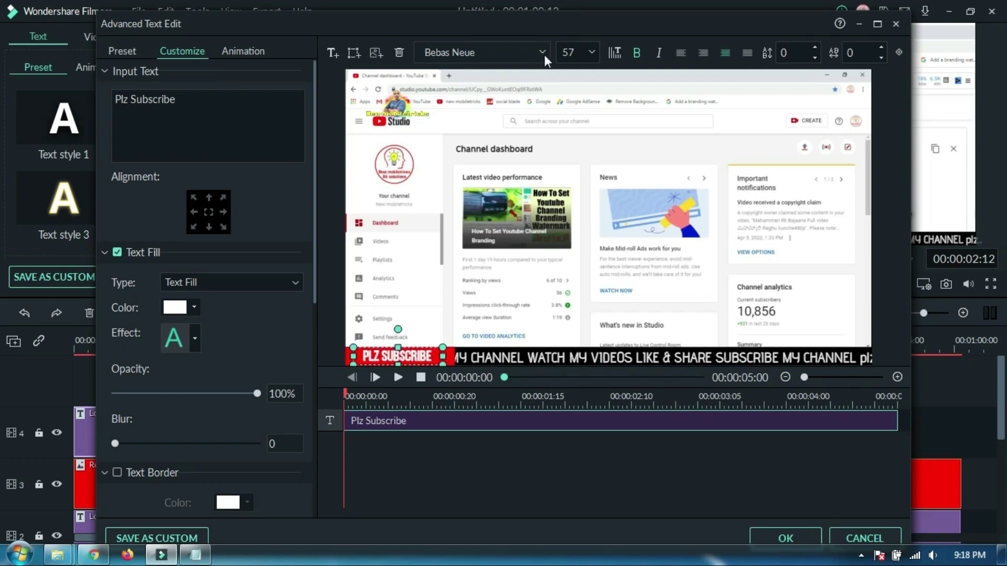
pyautogui.click(543, 53)
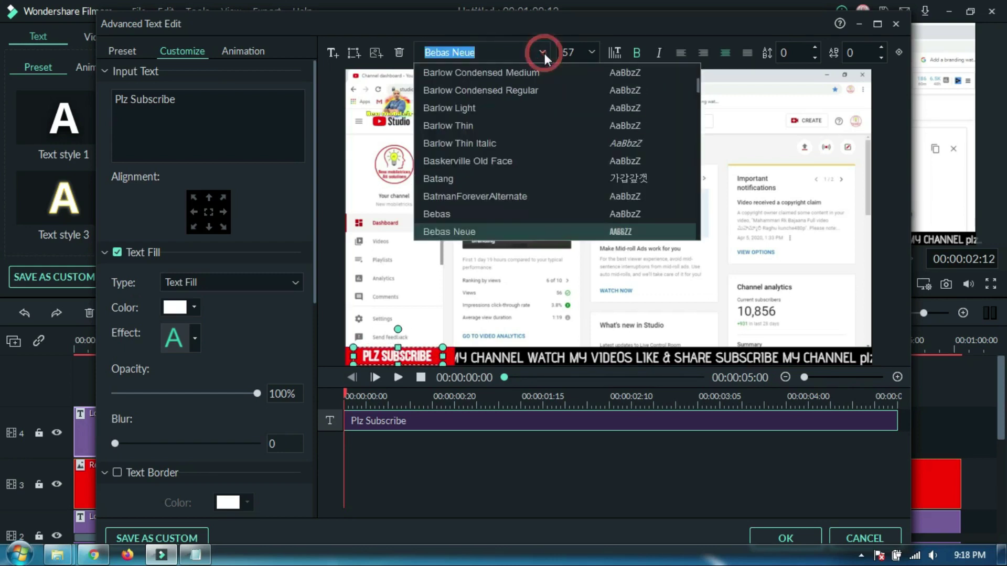
pyautogui.click(496, 108)
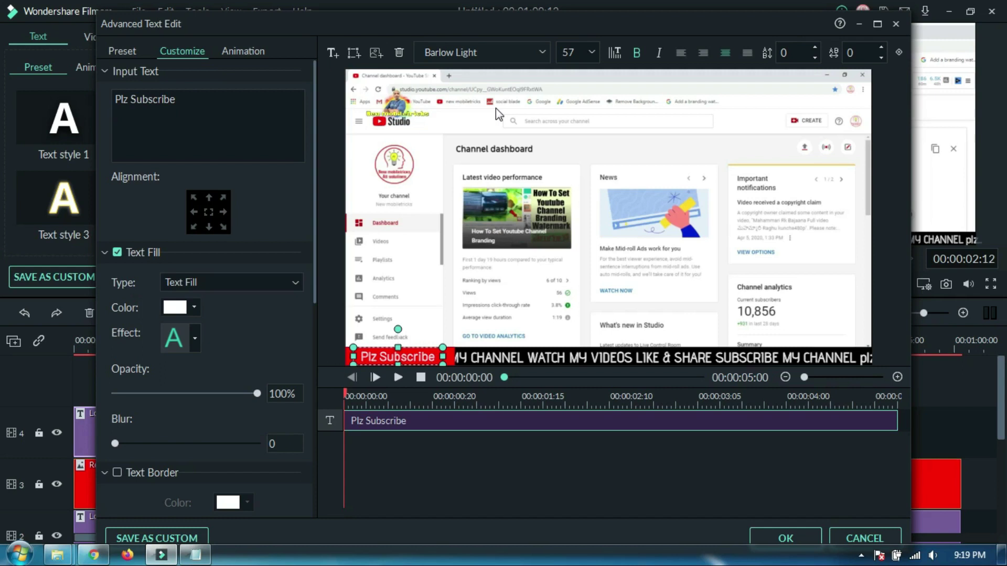
pyautogui.click(466, 455)
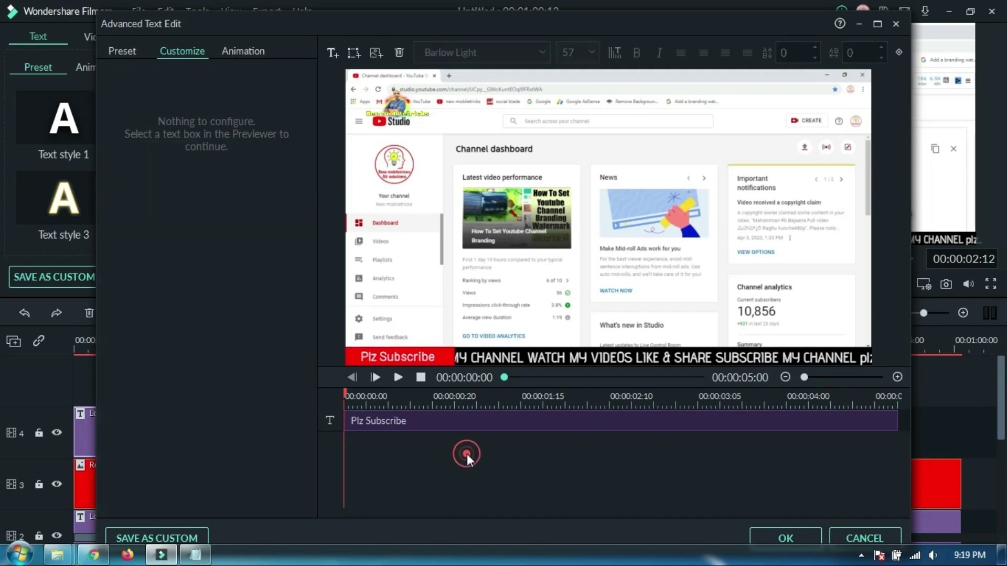
# Step: Apply the Expansion animation to the "Plz Subscribe" text and extend its title clip to the end of the video
pyautogui.click(407, 356)
pyautogui.click(251, 52)
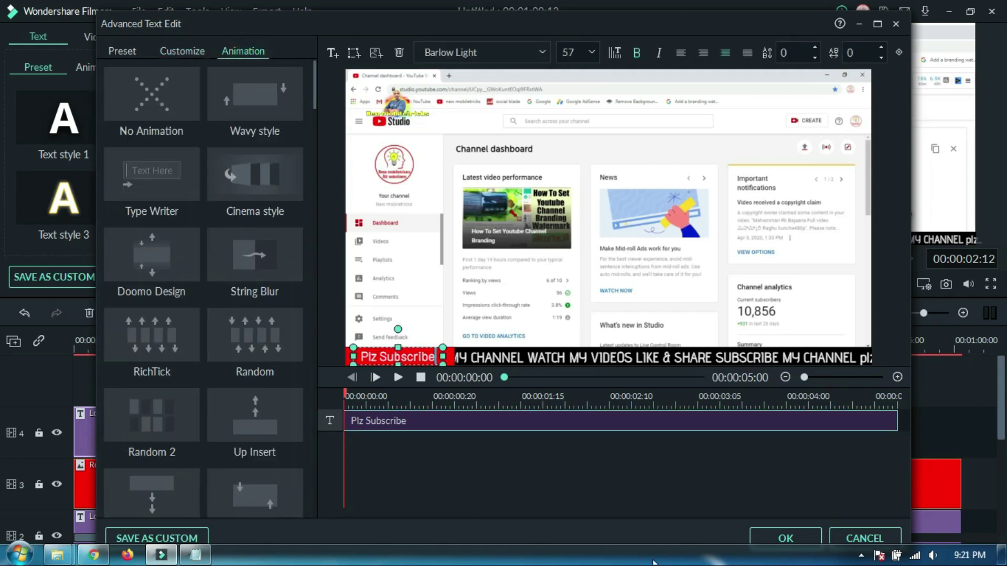
pyautogui.moveTo(314, 77); pyautogui.dragTo(305, 493)
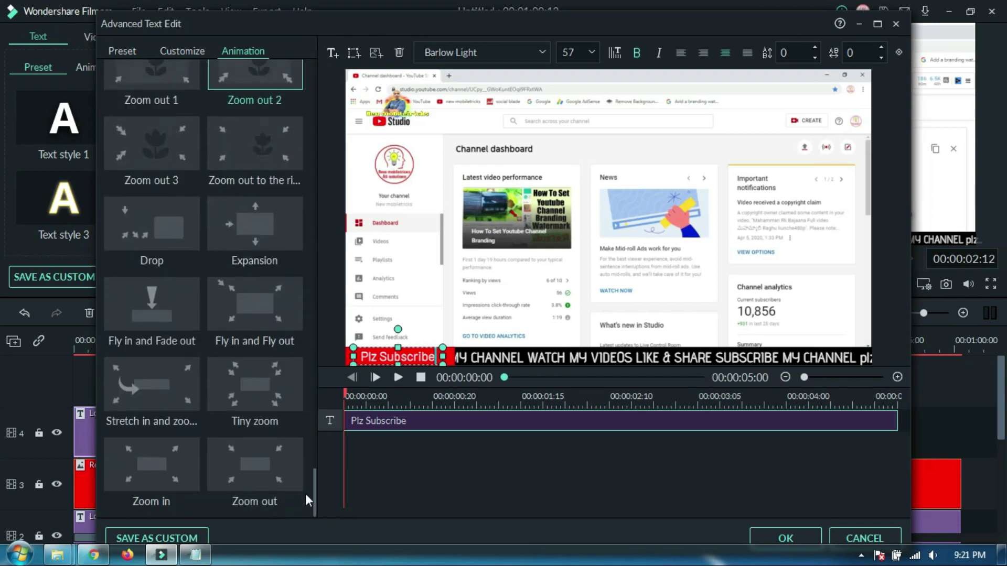
pyautogui.click(276, 224)
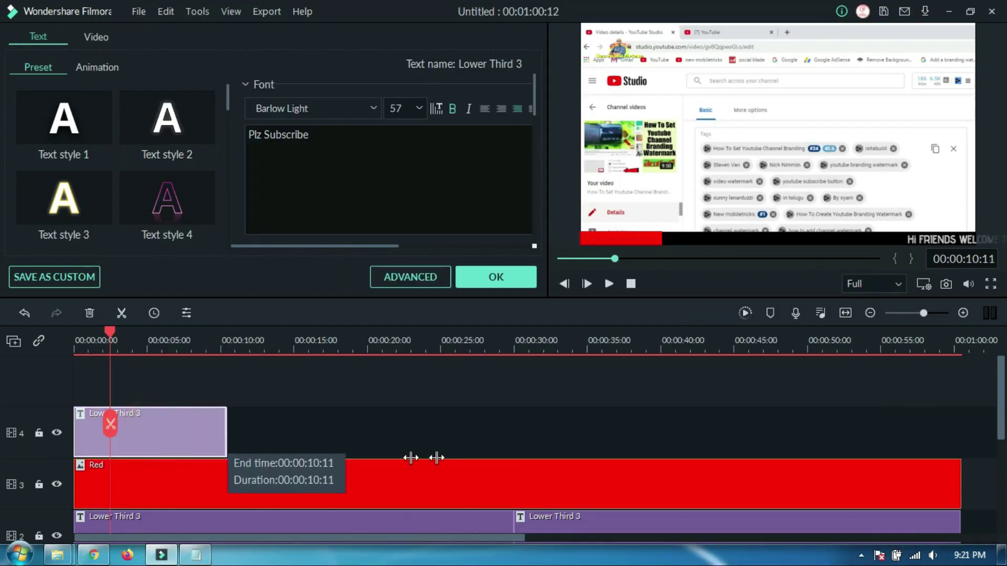
pyautogui.moveTo(411, 459); pyautogui.dragTo(957, 455)
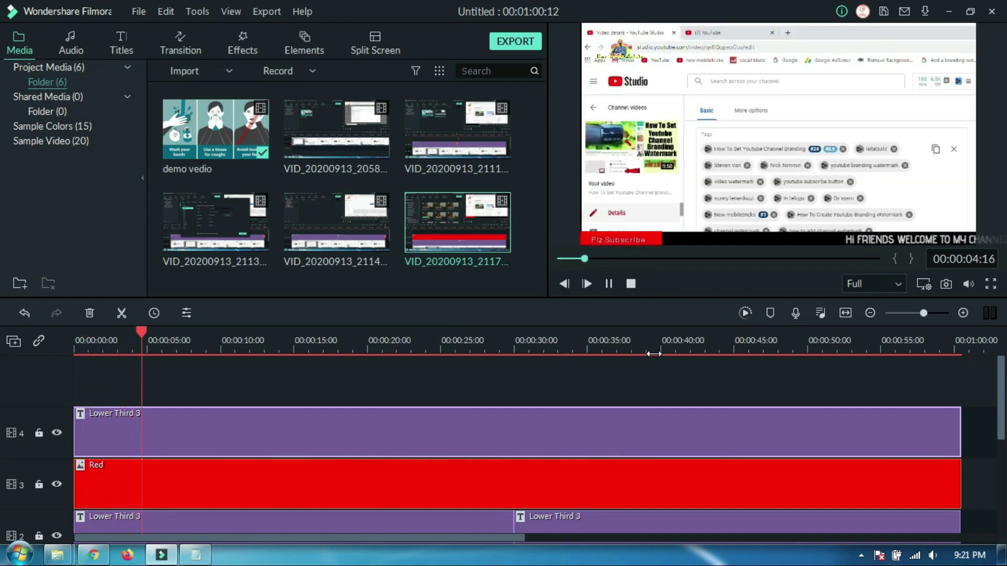
# Step: Split the "Plz Subscribe" title clip at about 30 and 15 seconds, previewing it from the start
pyautogui.click(513, 385)
pyautogui.click(514, 386)
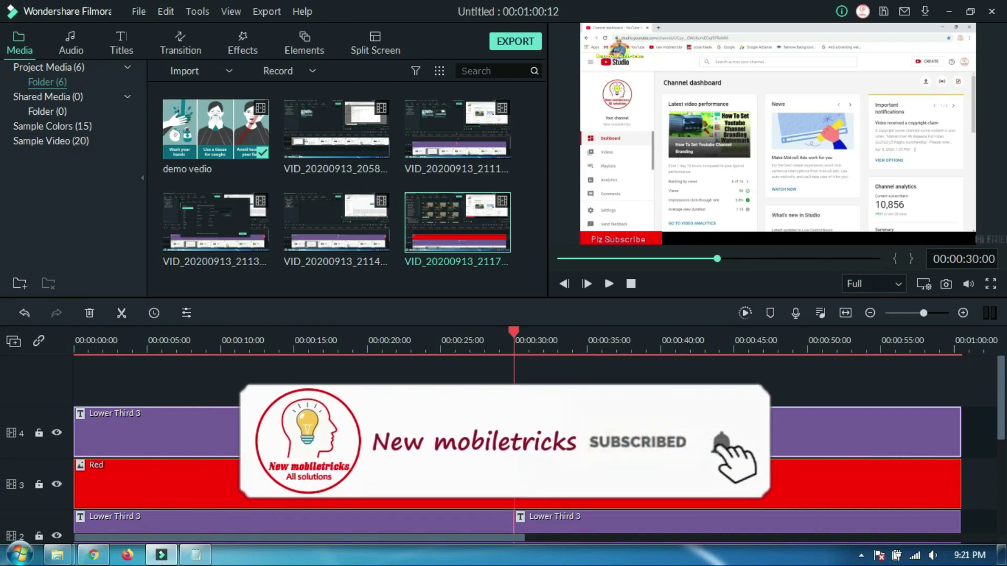
pyautogui.press('Home')
pyautogui.press('space')
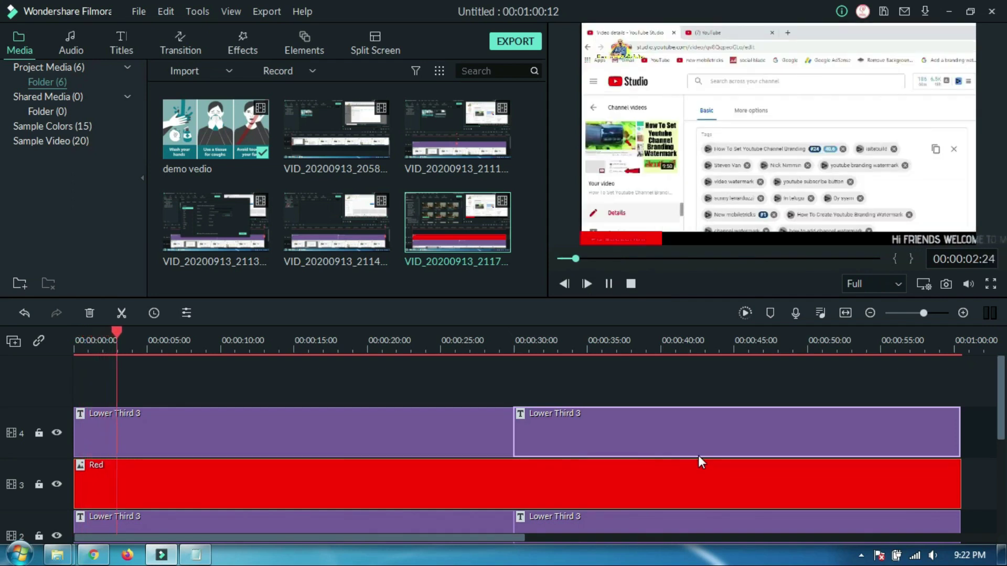
pyautogui.click(630, 284)
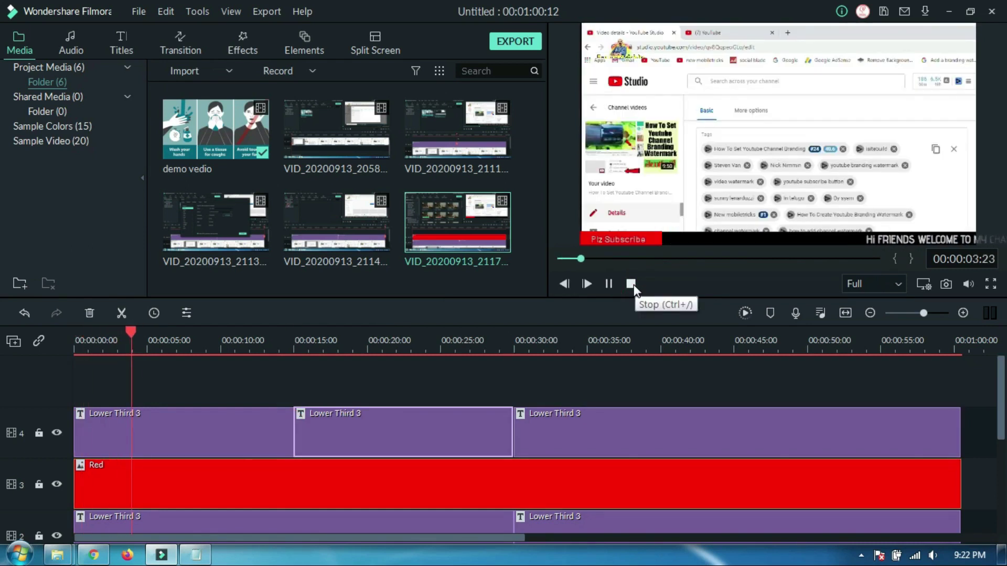
# Step: Split the first 15 seconds of the "Plz Subscribe" title at about 5 and 10 seconds
pyautogui.press('space')
pyautogui.click(150, 428)
pyautogui.moveTo(198, 344); pyautogui.dragTo(219, 345)
pyautogui.click(218, 425)
pyautogui.click(631, 284)
pyautogui.press('space')
# Step: Split the "Plz Subscribe" title section before the 30-second cut at about 20 and 25 seconds
pyautogui.click(367, 346)
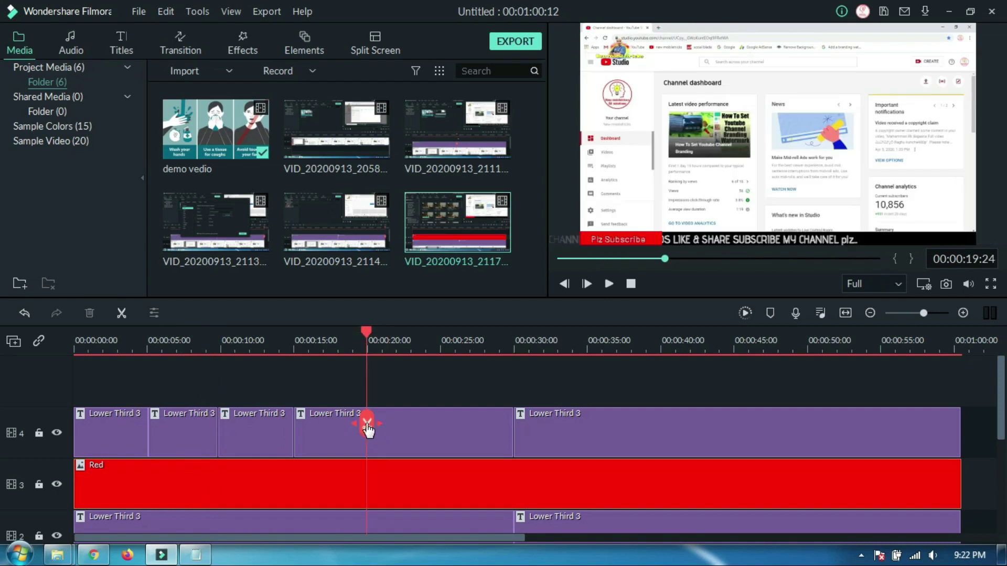
pyautogui.click(366, 424)
pyautogui.click(442, 344)
pyautogui.click(441, 424)
# Step: Split the "Plz Subscribe" title section after the 30-second cut at about 35 and 40 seconds, undoing a misplaced cut
pyautogui.click(595, 351)
pyautogui.click(588, 347)
pyautogui.click(589, 423)
pyautogui.click(618, 332)
pyautogui.hotkey('ctrl', 'z')
pyautogui.moveTo(618, 333); pyautogui.dragTo(589, 333)
pyautogui.click(589, 424)
pyautogui.click(662, 349)
pyautogui.click(661, 424)
# Step: Split the rest of the "Plz Subscribe" title at about 45, 50 and 55 seconds and preview the video from the start
pyautogui.click(732, 346)
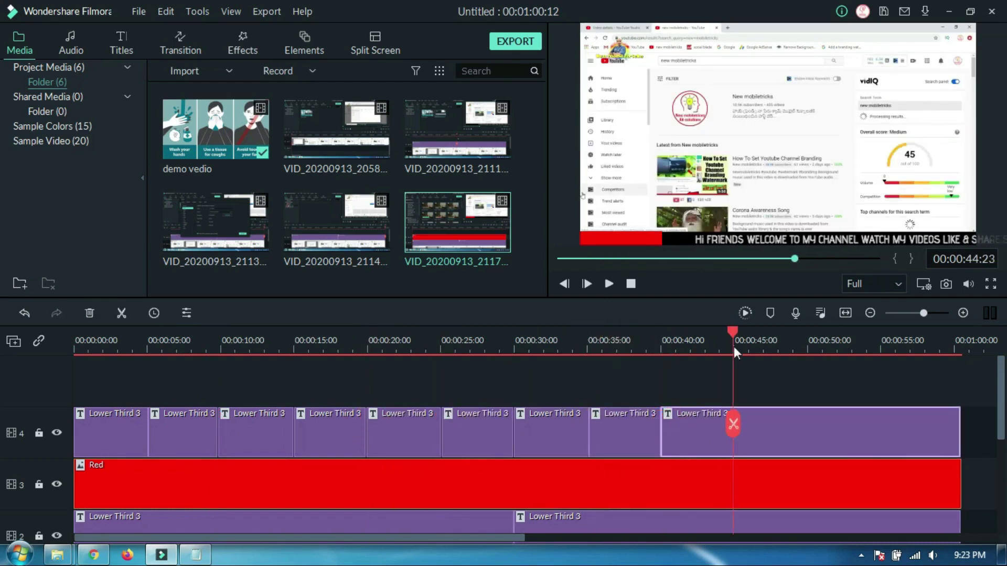
pyautogui.click(732, 424)
pyautogui.click(804, 340)
pyautogui.click(804, 424)
pyautogui.click(882, 344)
pyautogui.click(882, 424)
pyautogui.click(632, 284)
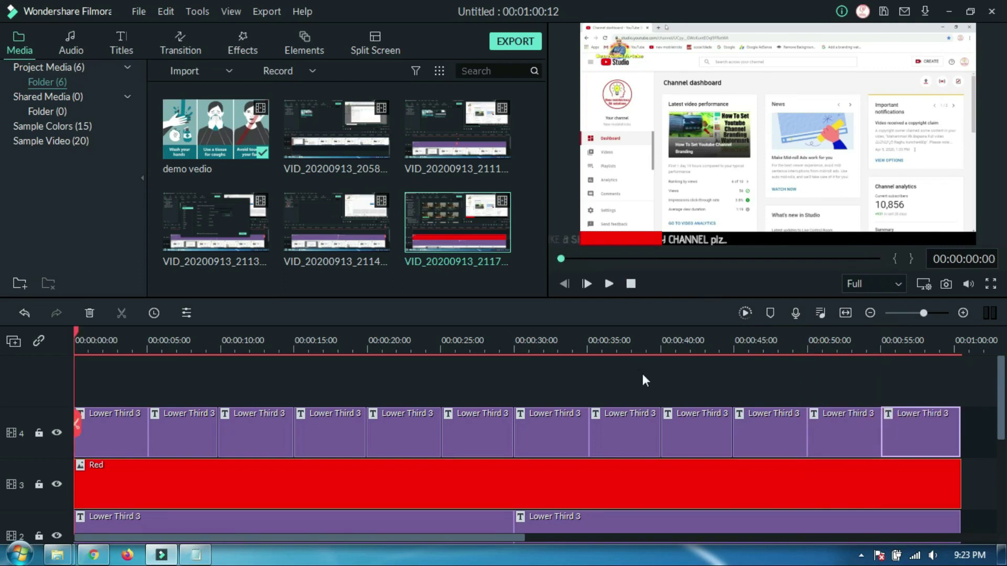
pyautogui.press('space')
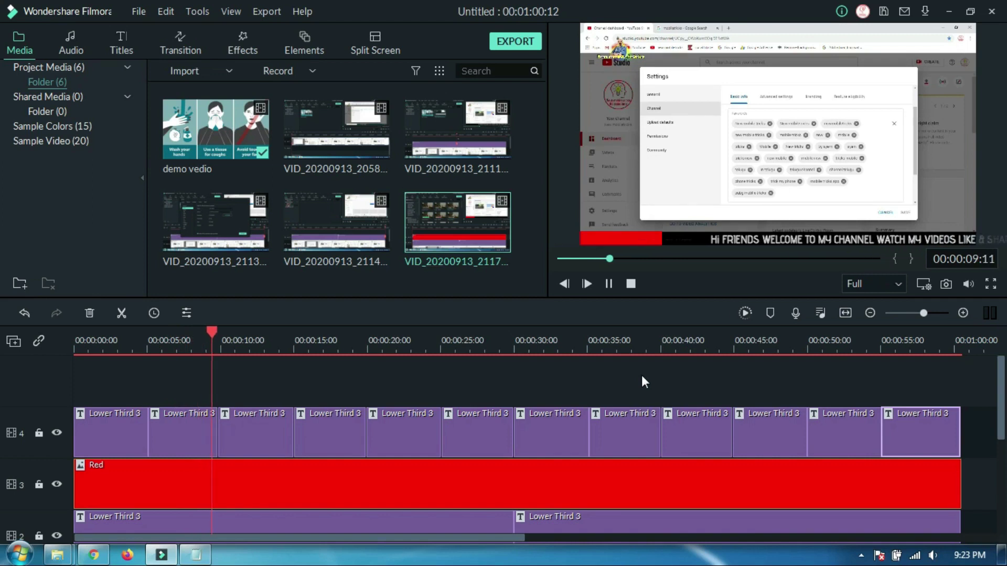
# Step: Add the Blue sample colour on a new track and shrink it to a small box directly above the red "Plz Subscribe" box
pyautogui.click(84, 126)
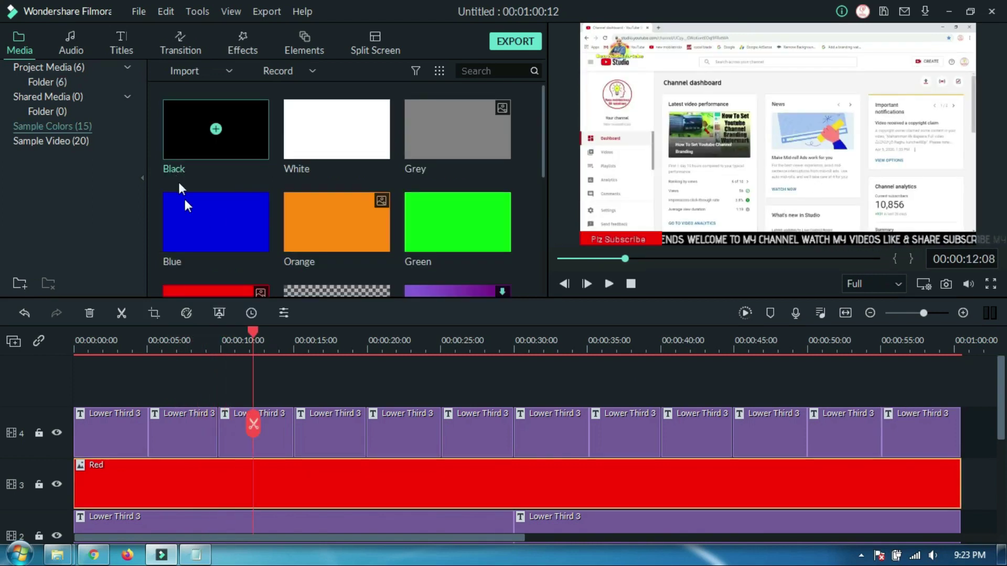
pyautogui.moveTo(197, 209); pyautogui.dragTo(78, 380)
pyautogui.click(100, 427)
pyautogui.moveTo(777, 24); pyautogui.dragTo(771, 227)
pyautogui.moveTo(899, 237); pyautogui.dragTo(646, 222)
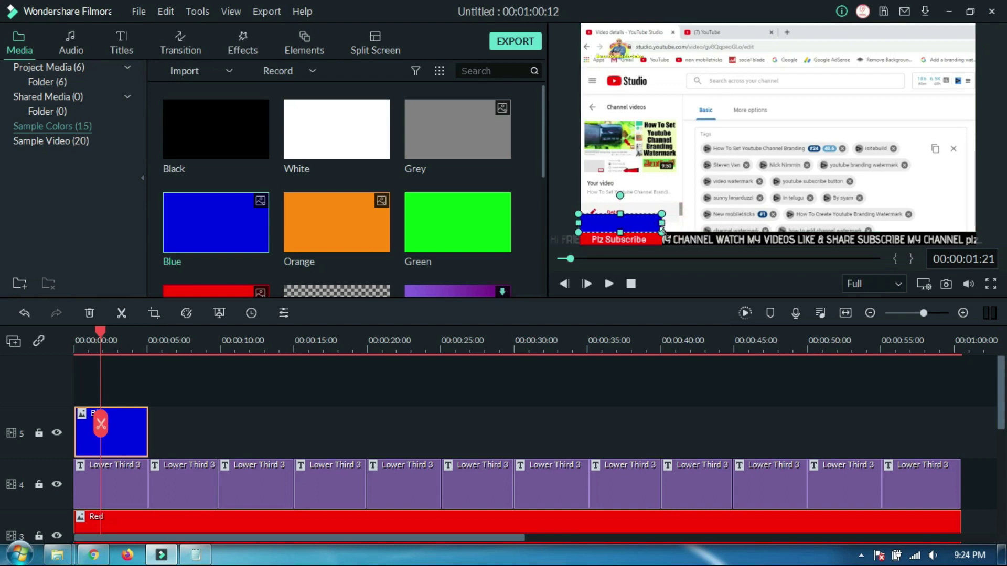
# Step: Copy the first "Plz Subscribe" title section and place the copy on a new track above the Blue clip at the timeline's start
pyautogui.click(786, 369)
pyautogui.rightClick(134, 477)
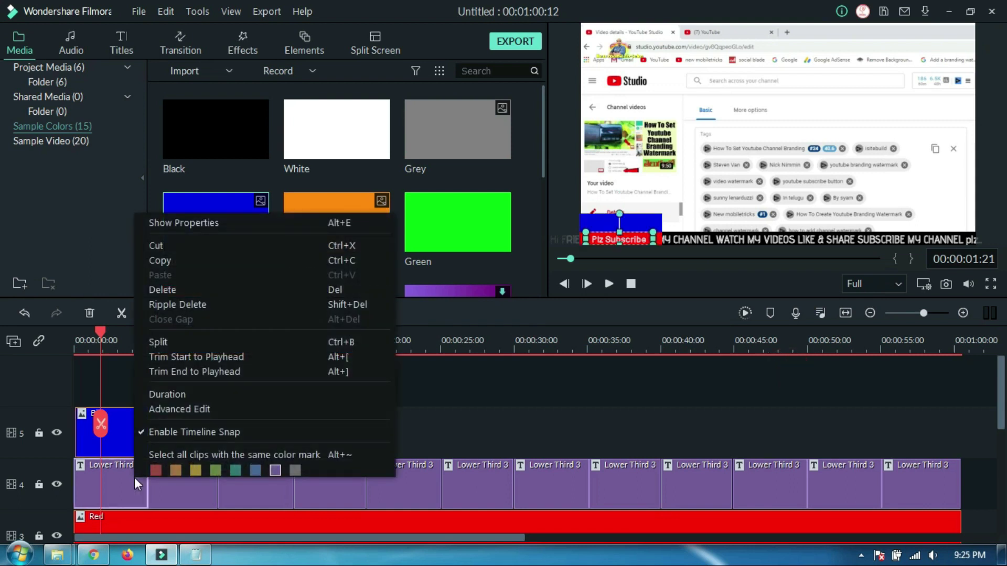
pyautogui.click(172, 260)
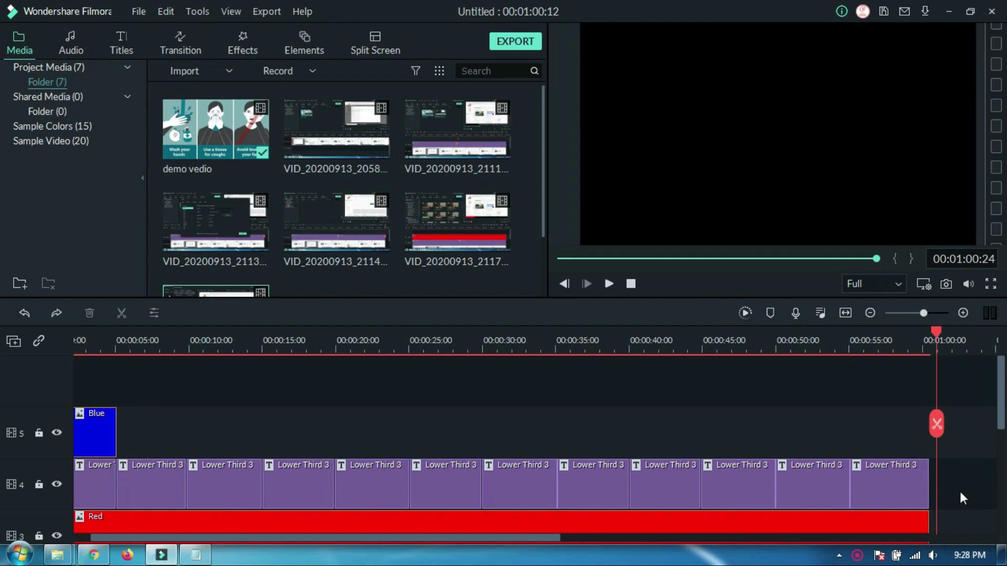
pyautogui.scroll(-1, 917, 493)
pyautogui.scroll(-3, 918, 491)
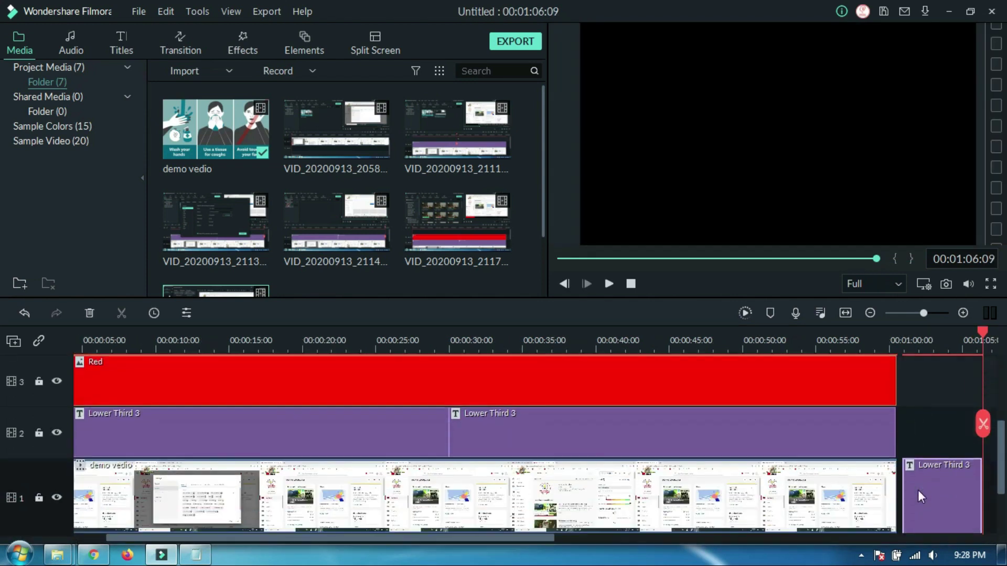
pyautogui.moveTo(938, 499); pyautogui.dragTo(93, 370)
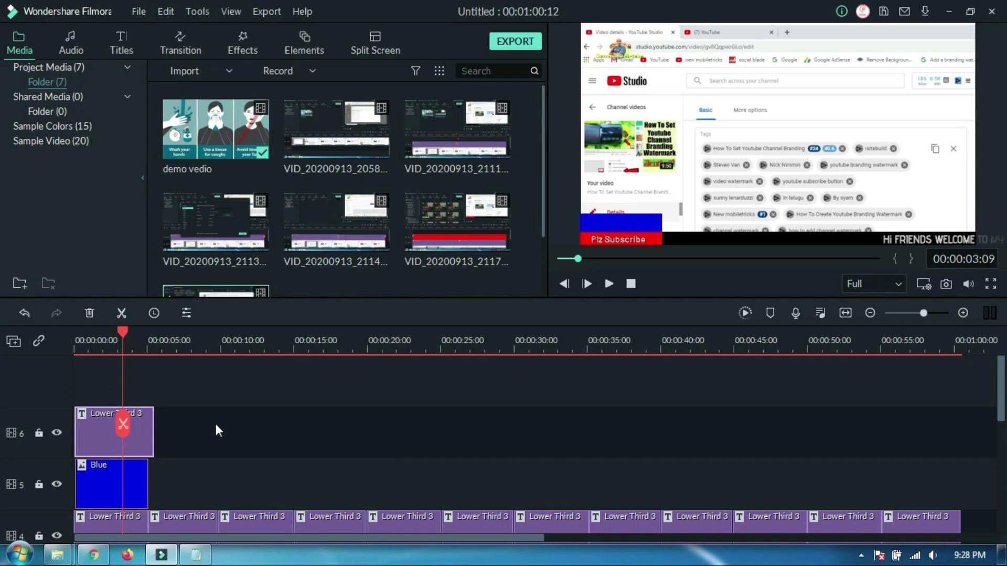
# Step: Change the text of the copied title on the blue box to "Like & Share" and apply the "Zoom in to the right" animation
pyautogui.doubleClick(134, 430)
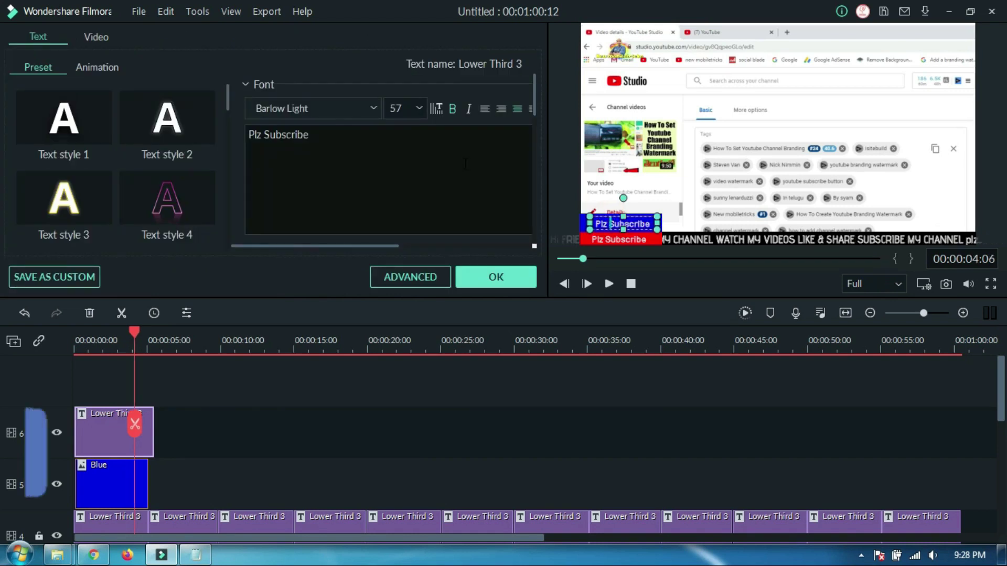
pyautogui.click(346, 137)
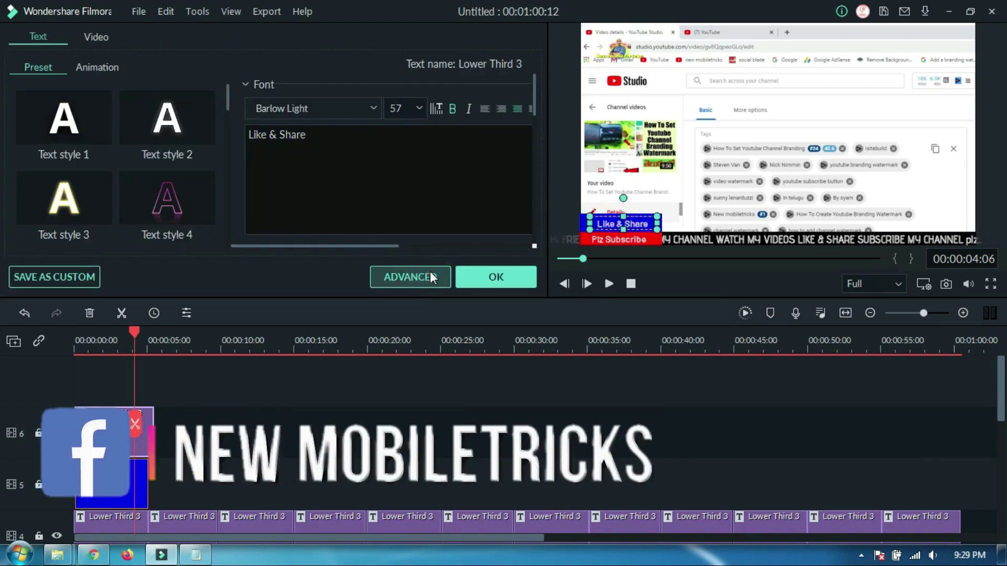
pyautogui.click(430, 273)
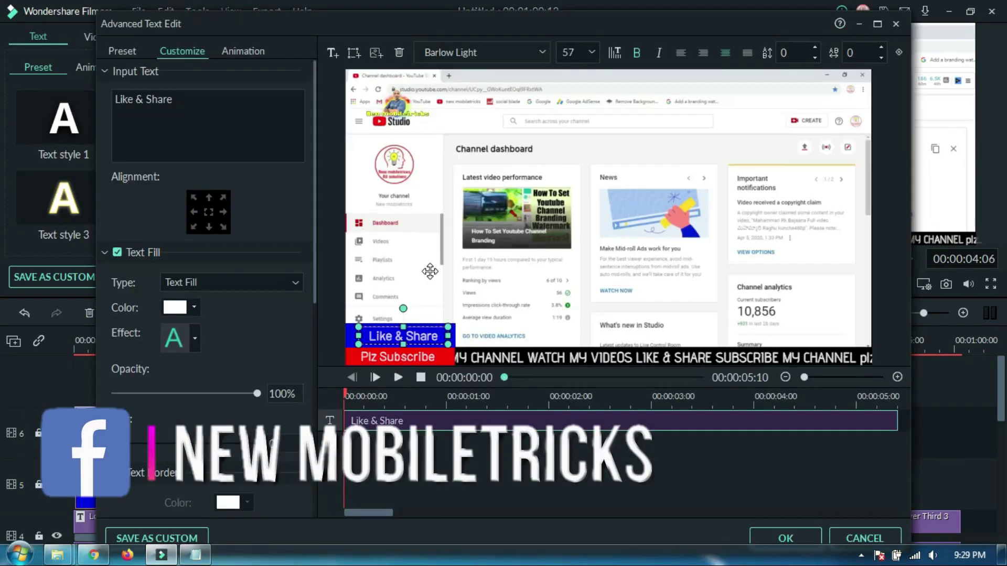
pyautogui.click(253, 50)
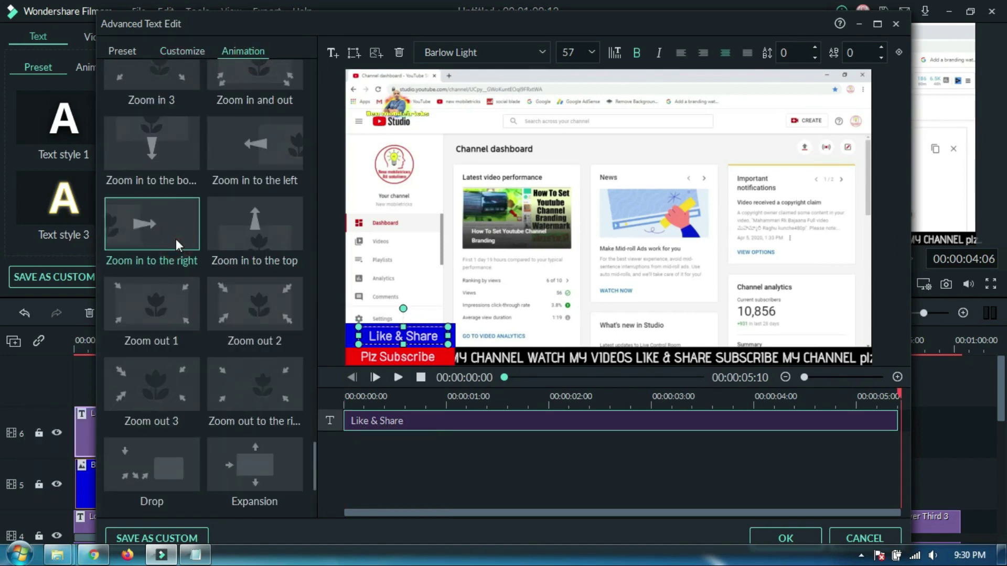
pyautogui.click(760, 534)
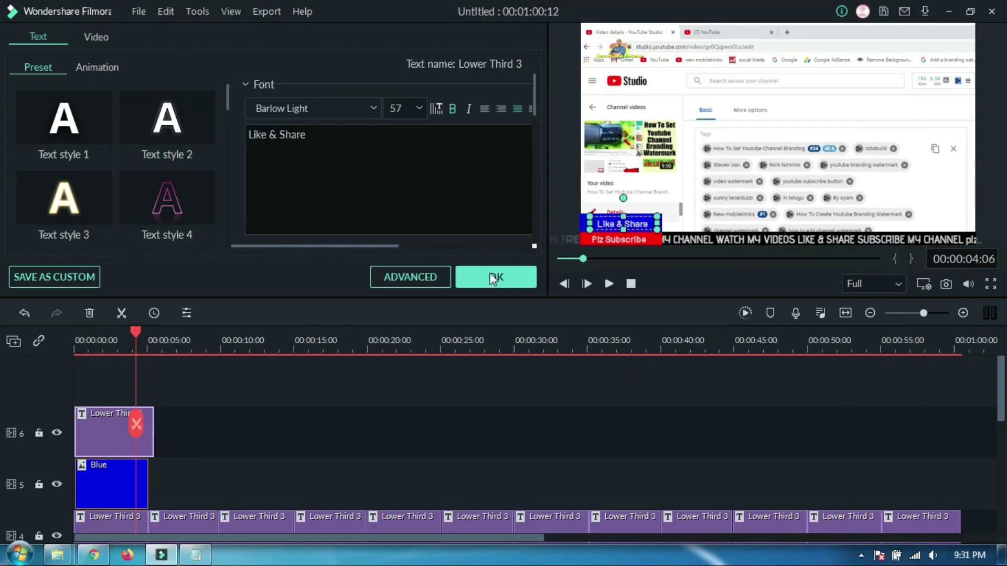
pyautogui.click(495, 276)
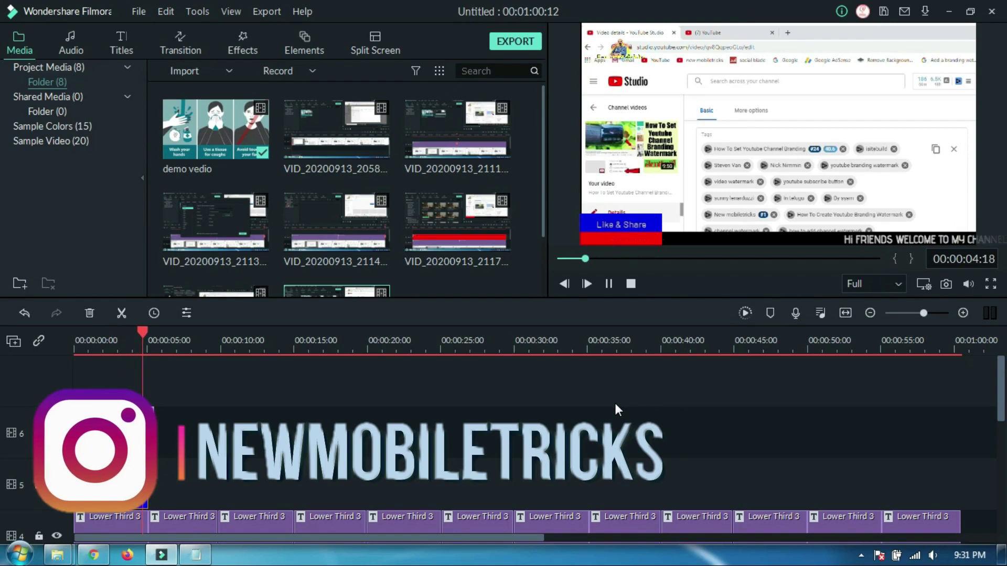
# Step: Extend the Blue clip and the "Like & Share" title to the end of the video
pyautogui.press('space')
pyautogui.scroll(-1, 273, 420)
pyautogui.moveTo(147, 466); pyautogui.dragTo(964, 465)
pyautogui.moveTo(154, 402); pyautogui.dragTo(965, 402)
pyautogui.click(631, 284)
pyautogui.press('space')
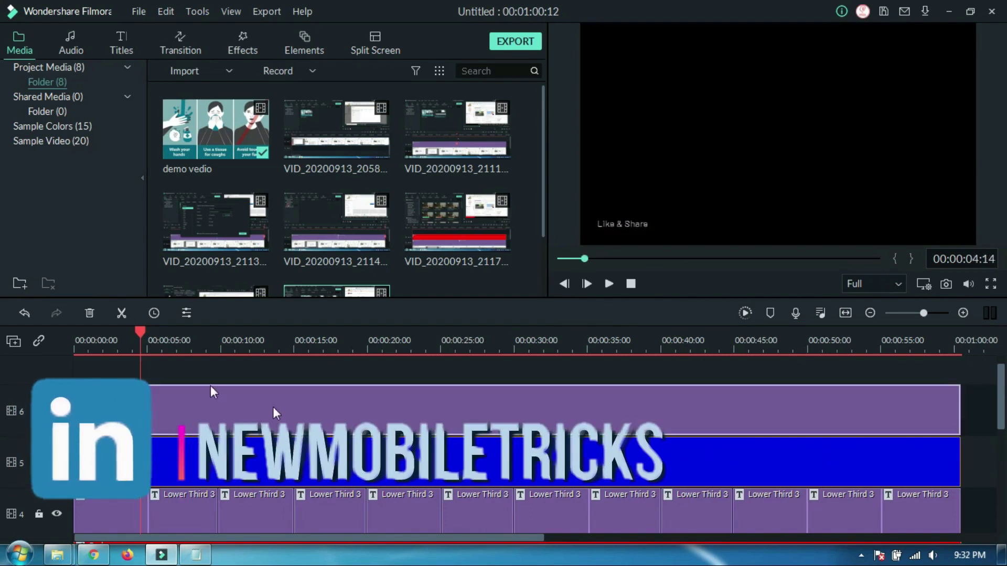
# Step: Split the "Like & Share" title at about 5, 10, 15, 20 and 25 seconds, matching the cuts of the "Plz Subscribe" title
pyautogui.moveTo(141, 330); pyautogui.dragTo(149, 333)
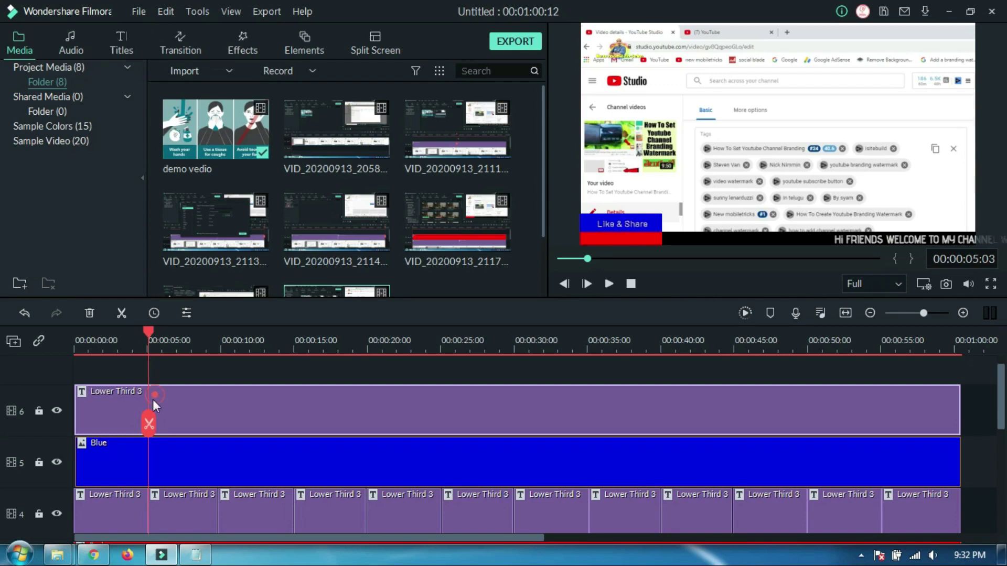
pyautogui.click(218, 344)
pyautogui.hotkey('ctrl', 'b')
pyautogui.click(296, 346)
pyautogui.hotkey('ctrl', 'b')
pyautogui.click(366, 351)
pyautogui.hotkey('ctrl', 'b')
pyautogui.click(445, 344)
pyautogui.hotkey('ctrl', 'b')
# Step: Split the rest of the "Like & Share" title at about 30, 35, 40, 45, 50 and 55 seconds
pyautogui.moveTo(442, 337); pyautogui.dragTo(731, 350)
pyautogui.click(512, 422)
pyautogui.click(589, 422)
pyautogui.hotkey('ctrl', 'b')
pyautogui.hotkey('ctrl', 'b')
pyautogui.click(809, 346)
pyautogui.hotkey('ctrl', 'b')
pyautogui.click(881, 420)
pyautogui.click(631, 284)
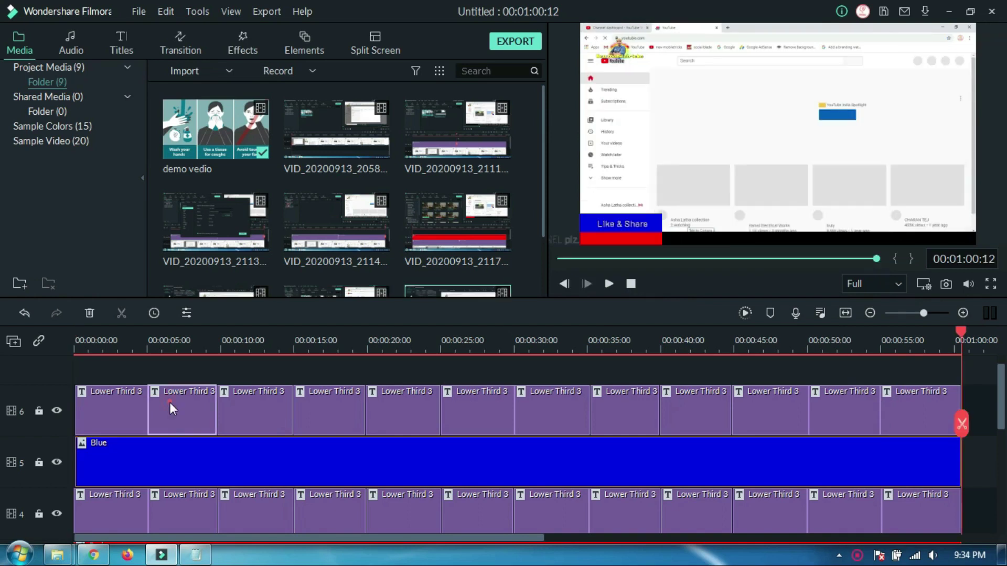
# Step: Change the second "Like & Share" section's text to "Mobile tricks" and copy that text for reuse
pyautogui.doubleClick(170, 402)
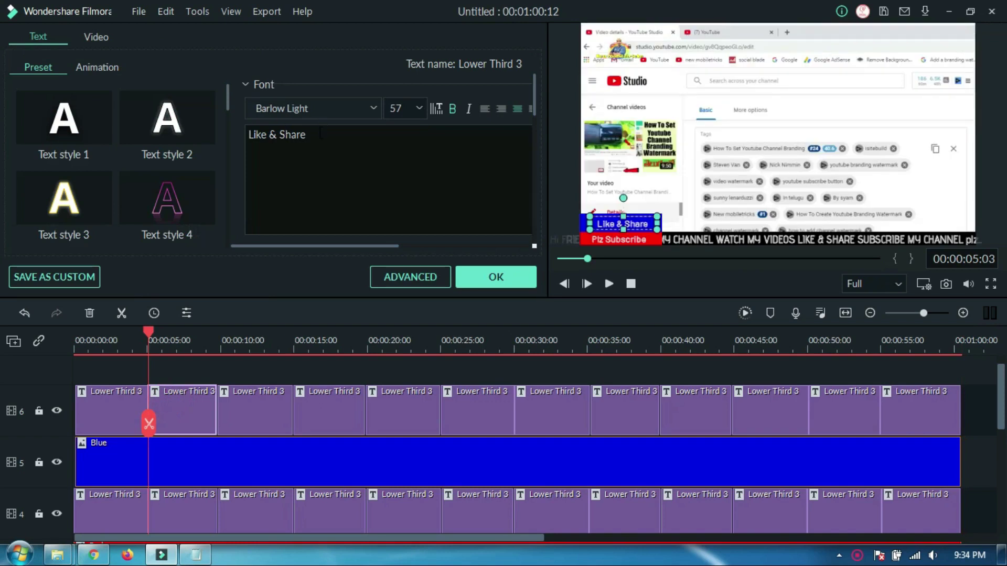
pyautogui.moveTo(317, 135); pyautogui.dragTo(243, 138)
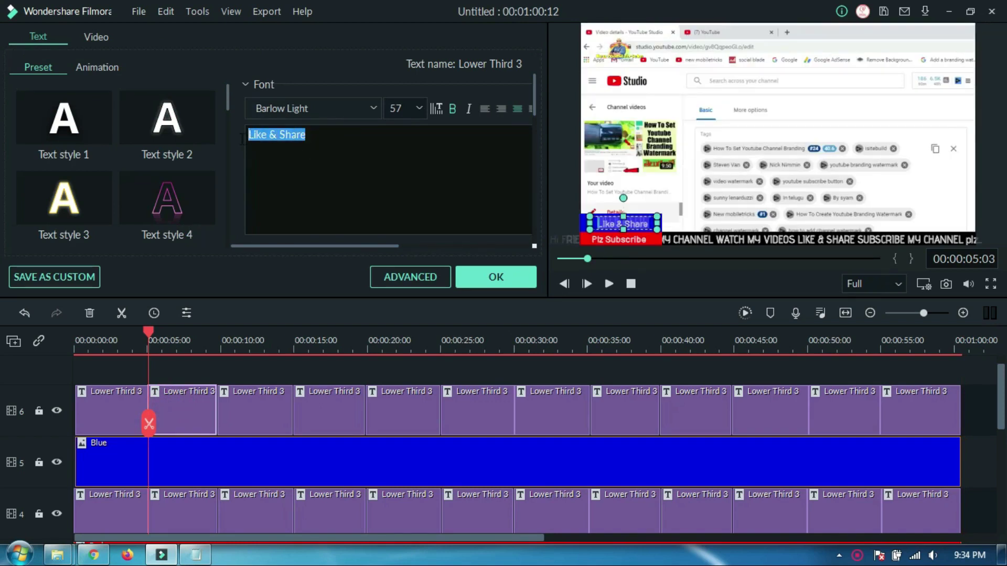
pyautogui.write('mo')
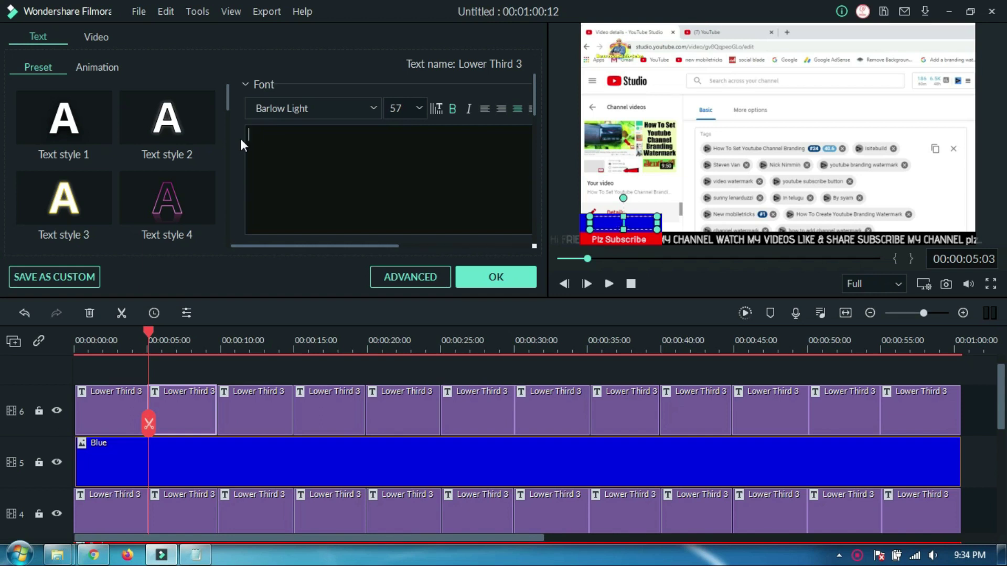
pyautogui.write('bile tricks')
pyautogui.moveTo(313, 140); pyautogui.dragTo(245, 145)
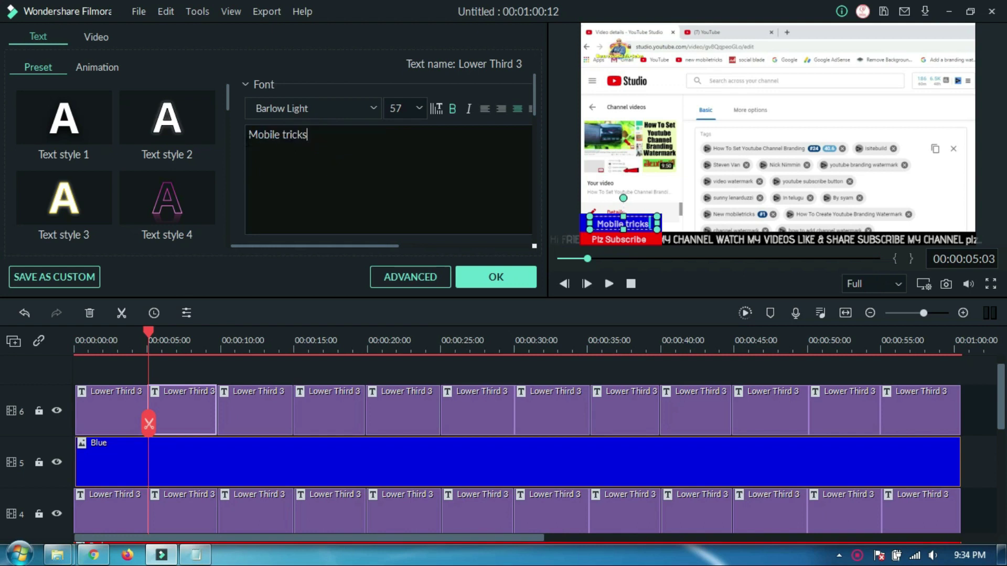
pyautogui.hotkey('ctrl', 'a')
pyautogui.rightClick(256, 136)
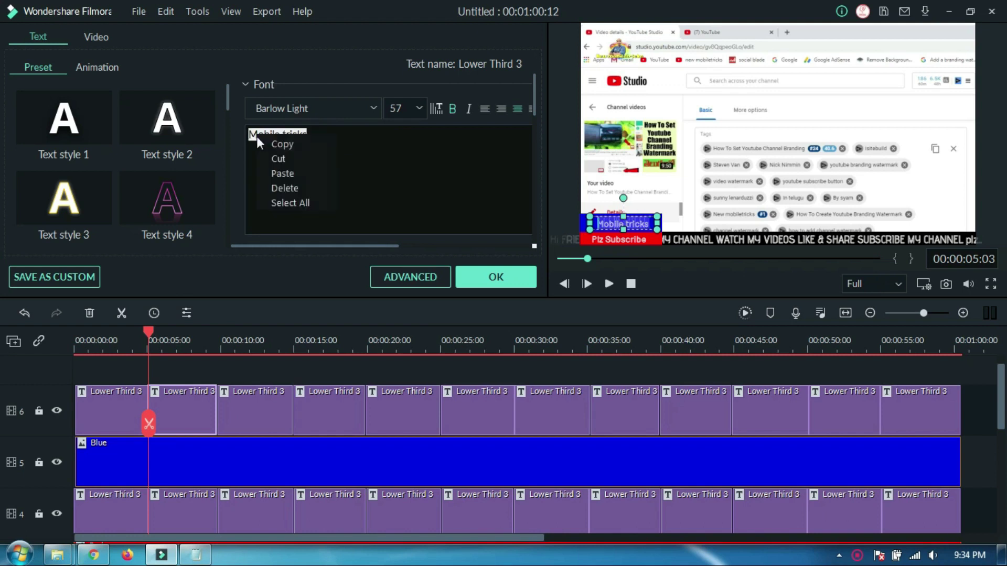
pyautogui.click(264, 141)
pyautogui.click(492, 281)
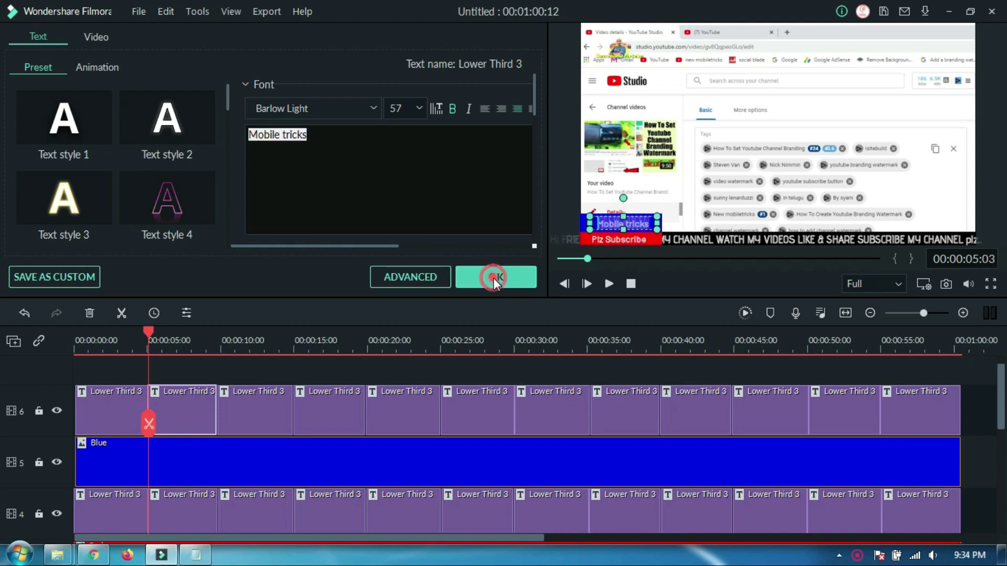
# Step: Replace the text of the fourth and sixth "Like & Share" sections with the copied "Mobile tricks"
pyautogui.click(266, 404)
pyautogui.doubleClick(329, 408)
pyautogui.hotkey('ctrl', 'v')
pyautogui.click(496, 277)
pyautogui.click(471, 403)
pyautogui.doubleClick(461, 401)
pyautogui.rightClick(316, 148)
pyautogui.click(496, 277)
# Step: Replace the text of the eighth, tenth and twelfth "Like & Share" sections with "Mobile tricks"
pyautogui.doubleClick(629, 409)
pyautogui.rightClick(252, 135)
pyautogui.click(496, 277)
pyautogui.doubleClick(754, 409)
pyautogui.rightClick(251, 135)
pyautogui.click(266, 172)
pyautogui.click(495, 277)
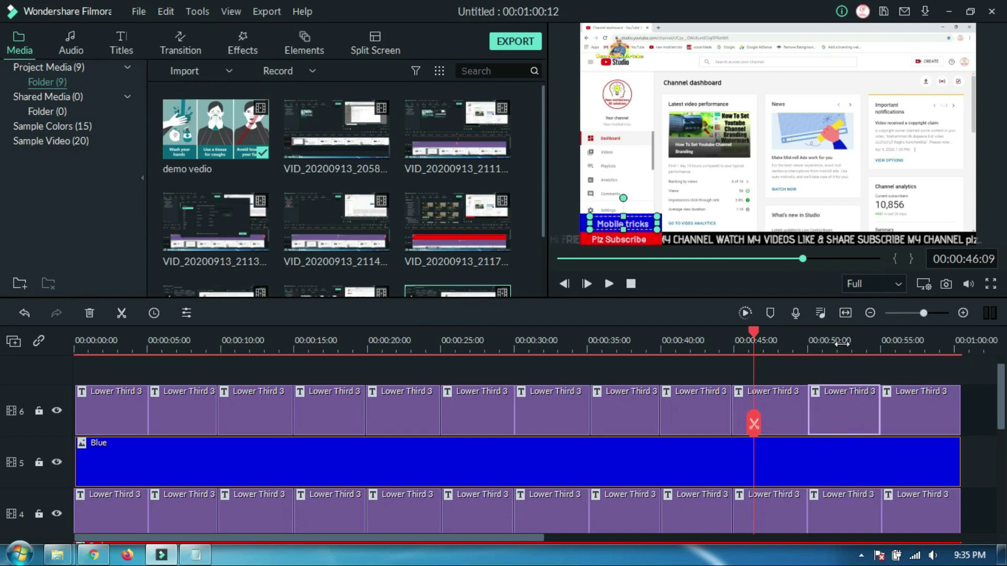
pyautogui.doubleClick(918, 409)
pyautogui.hotkey('ctrl', 'a')
pyautogui.hotkey('ctrl', 'v')
pyautogui.click(495, 277)
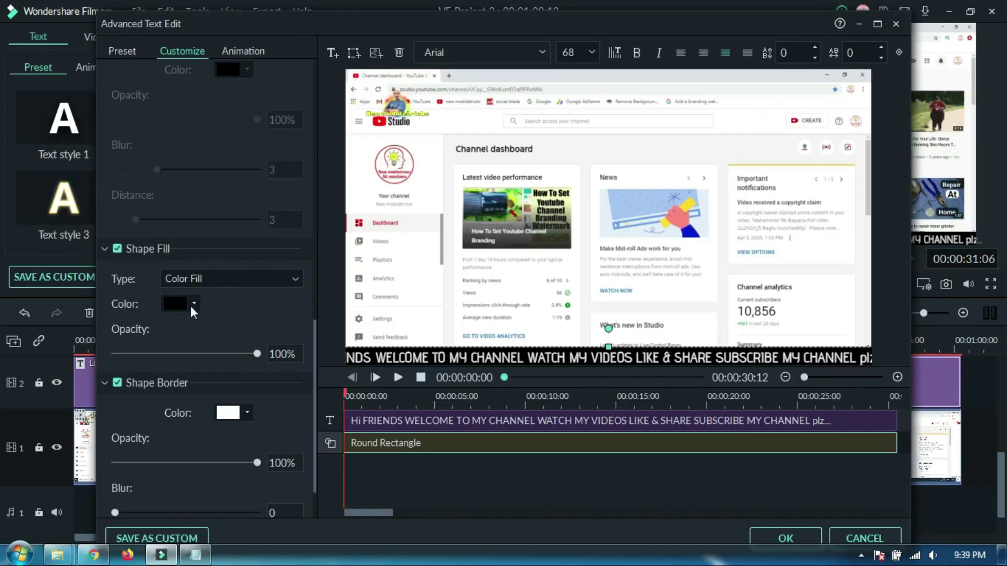
# Step: Set the shape fill of the second ticker section's rounded rectangle to yellow
pyautogui.click(193, 304)
pyautogui.click(219, 383)
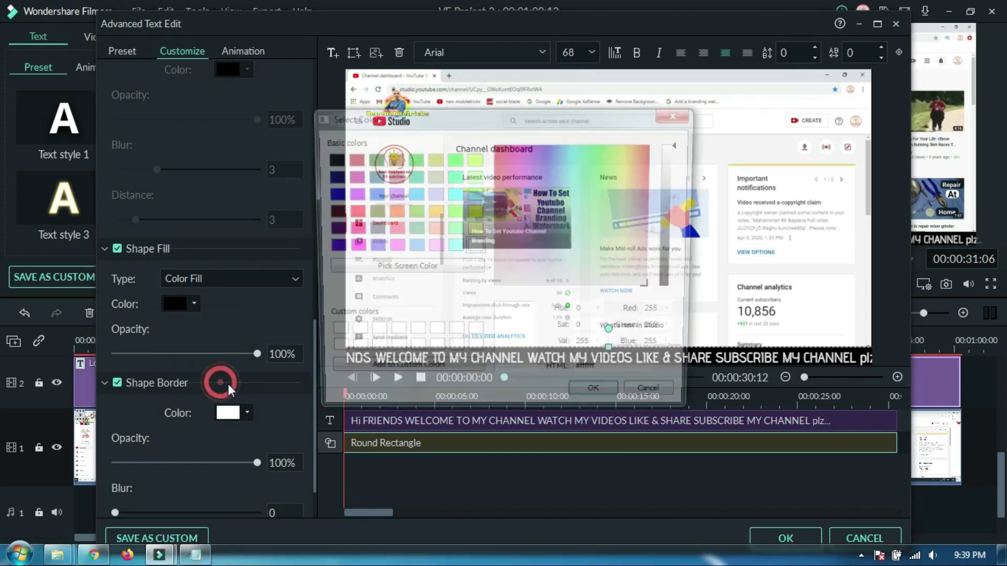
pyautogui.click(477, 215)
pyautogui.click(600, 400)
# Step: Set the second ticker section's text colour to black, apply the title changes and preview the video full screen
pyautogui.click(194, 279)
pyautogui.click(168, 344)
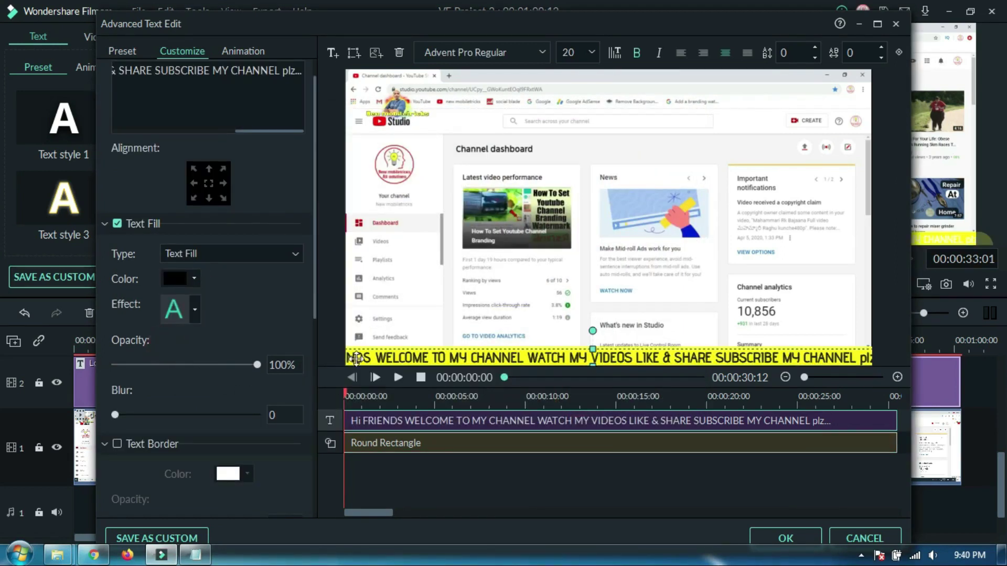
pyautogui.click(785, 538)
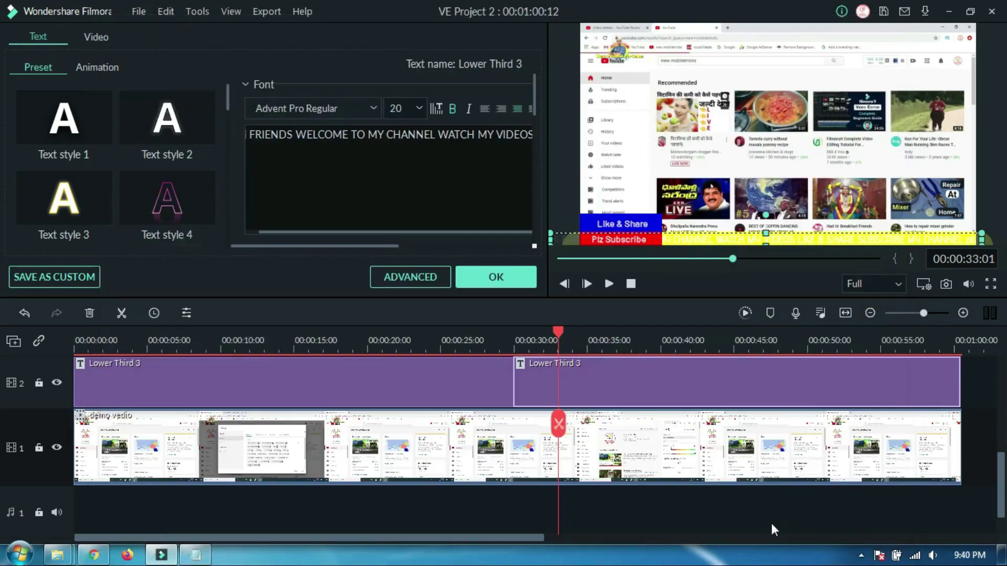
pyautogui.click(501, 276)
pyautogui.click(990, 285)
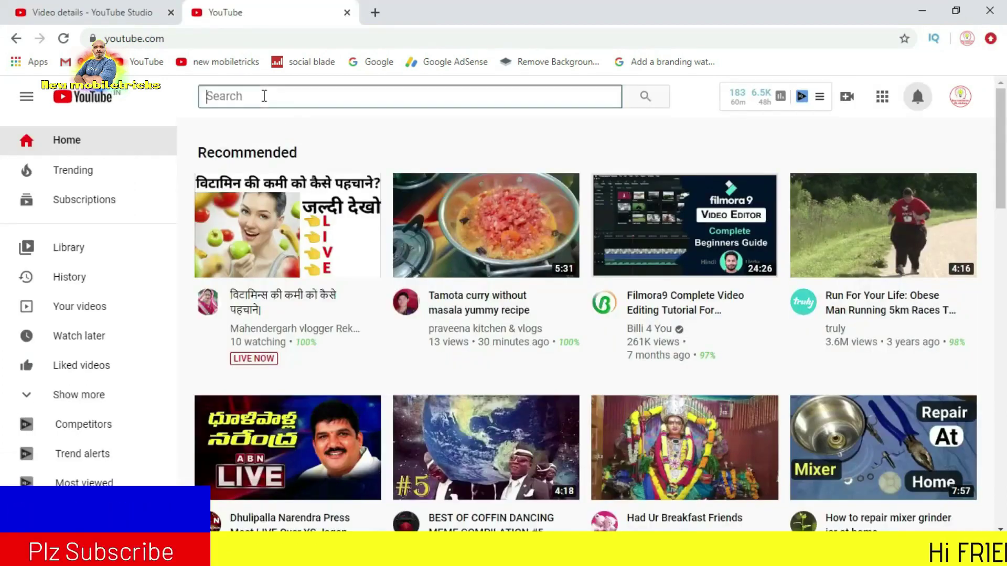
pyautogui.write('new')
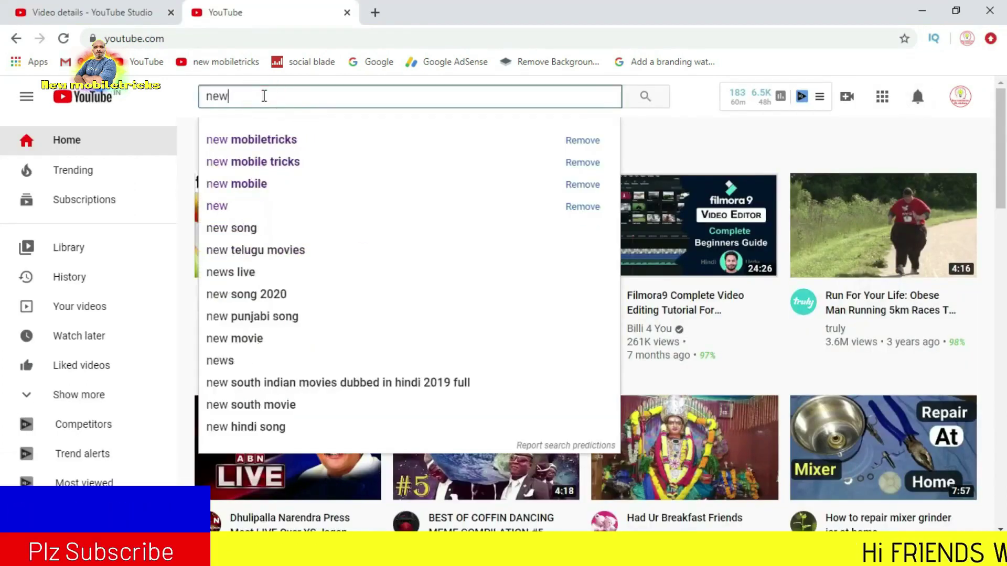